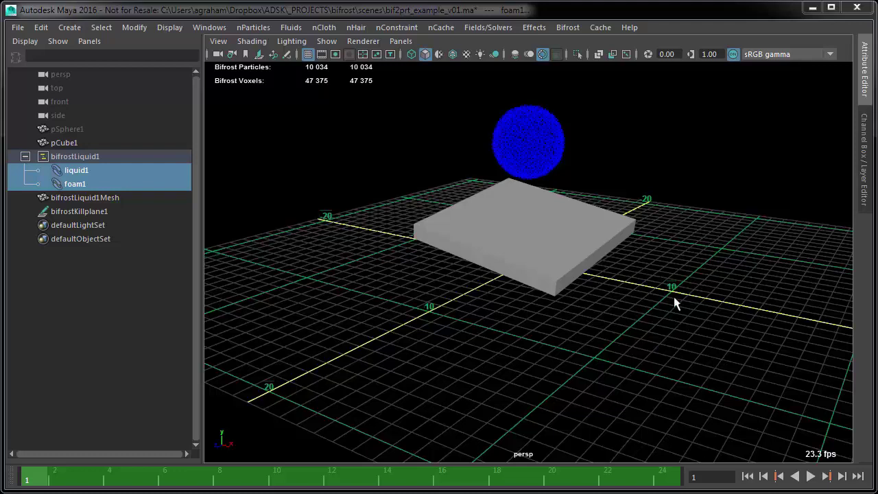
Play the Bifrost simulation to frame 24, select foam1, then scrub back and select bifrostLiquid1
{"action": "left_click_drag", "start_coordinate": [622, 308], "coordinate": [613, 303], "text": "alt"}
{"action": "key", "text": "alt+v"}
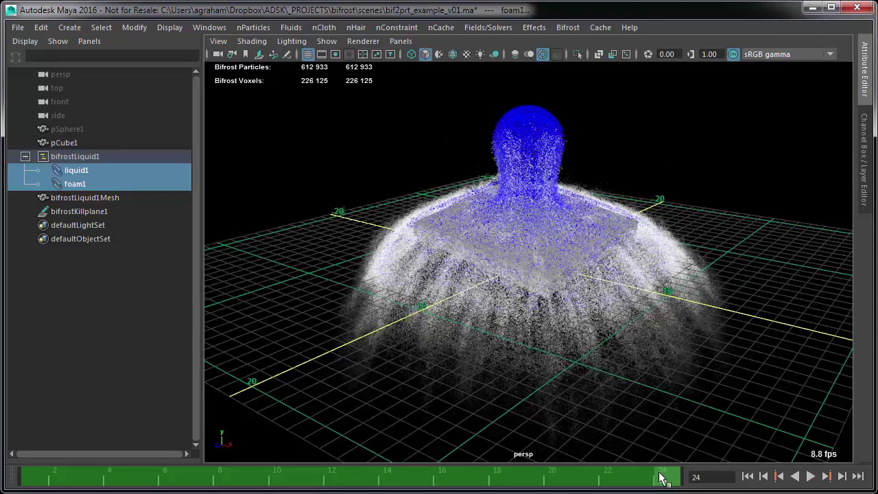
{"action": "key", "text": "alt+v"}
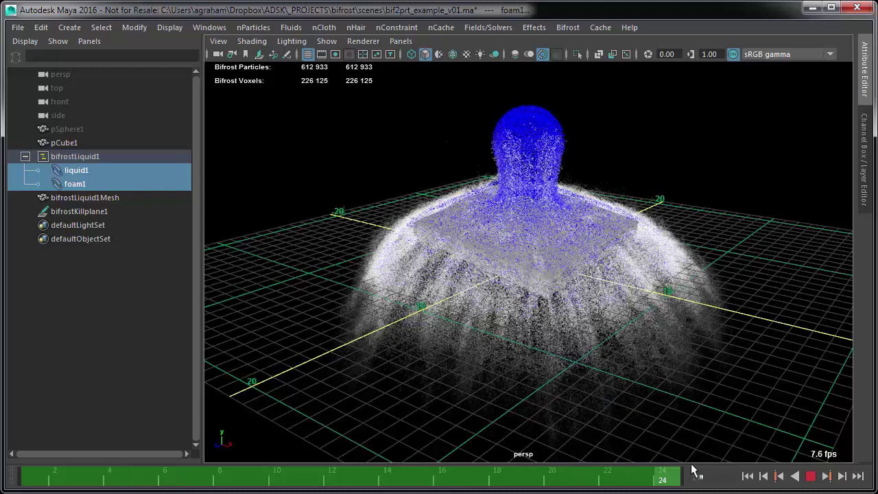
{"action": "key", "text": "alt+v"}
{"action": "left_click", "coordinate": [125, 183]}
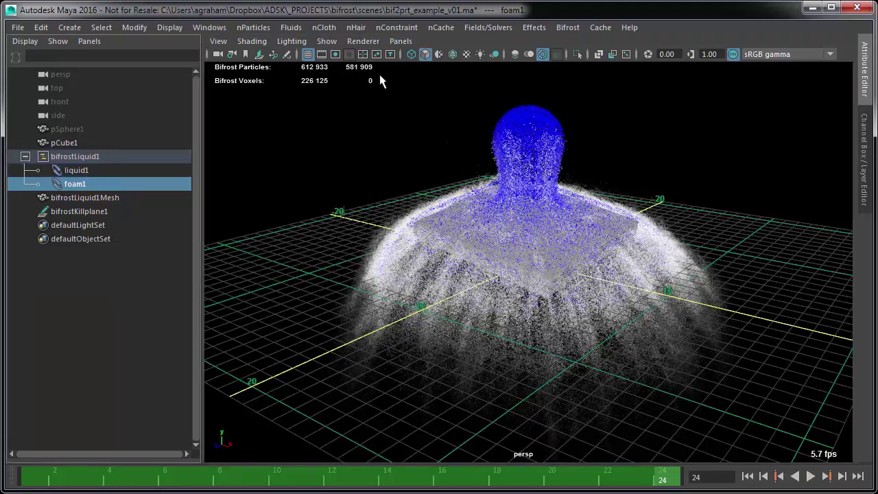
{"action": "mouse_move", "coordinate": [656, 474]}
{"action": "left_mouse_down"}
{"action": "mouse_move", "coordinate": [52, 480]}
{"action": "mouse_move", "coordinate": [646, 484]}
{"action": "mouse_move", "coordinate": [10, 482]}
{"action": "left_mouse_up"}
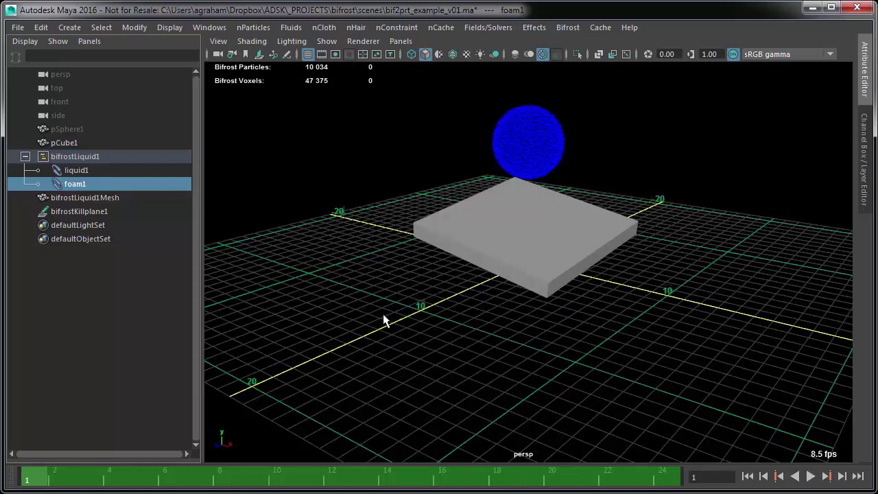
{"action": "left_click", "coordinate": [125, 155]}
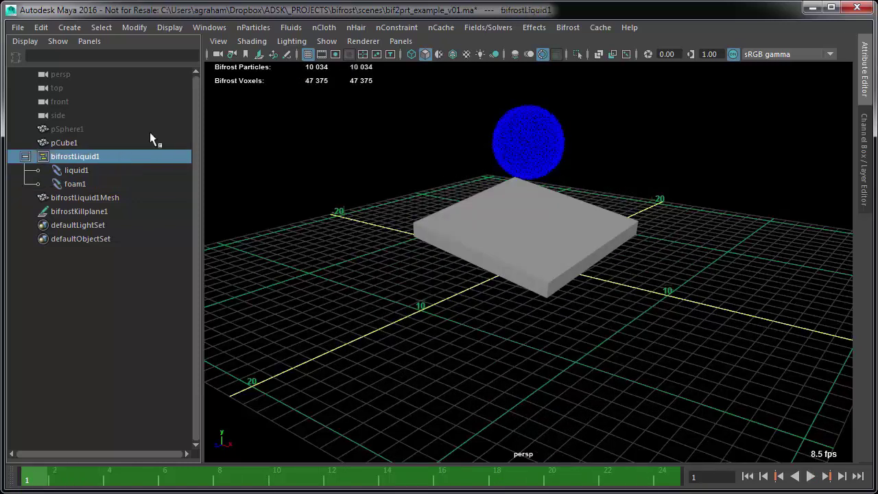
Clear the Console2 terminal and jump to the Bifrost temp folder with bst
{"action": "left_click", "coordinate": [567, 28]}
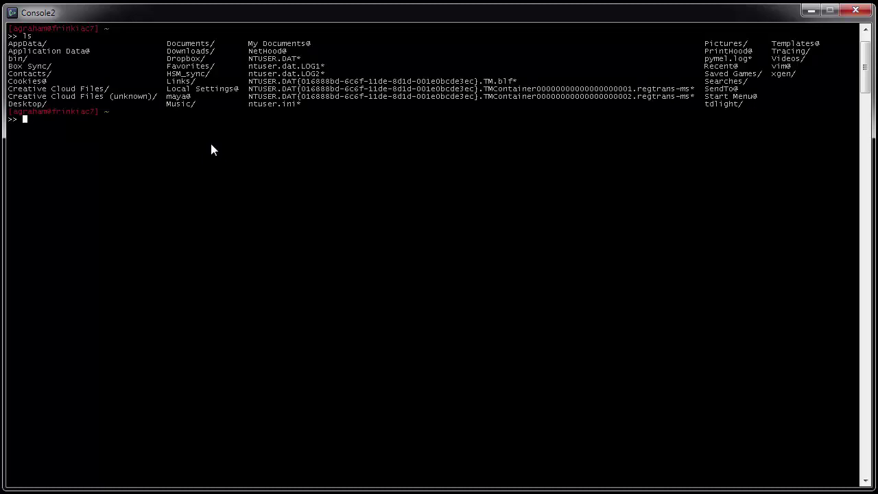
{"action": "key", "text": "ctrl+l"}
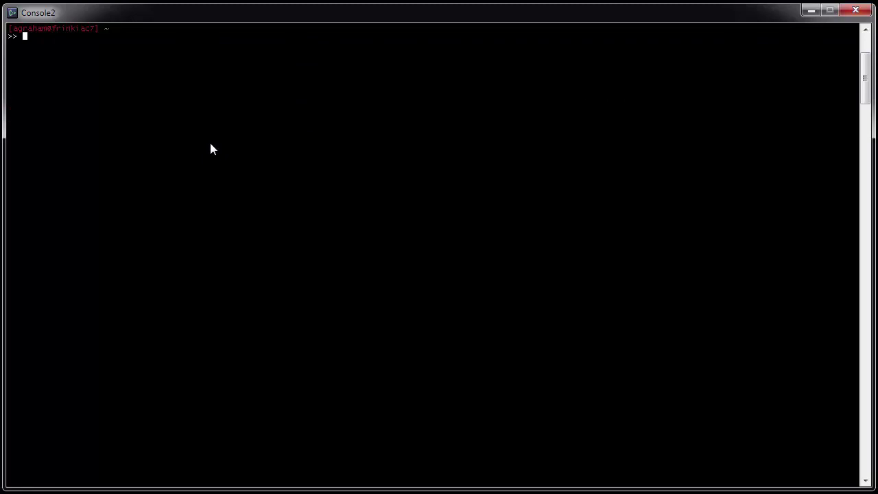
{"action": "type", "text": "bst"}
{"action": "key", "text": "Return"}
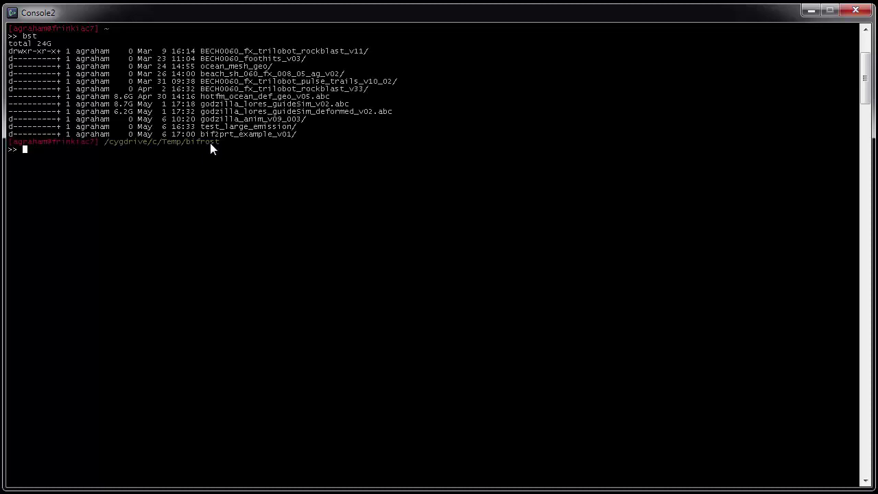
Change into the bif2prt_example_v01 folder by pasting its name after cd, then clear the screen
{"action": "type", "text": "cd"}
{"action": "double_click", "coordinate": [238, 133]}
{"action": "left_click", "coordinate": [237, 134]}
{"action": "right_click", "coordinate": [237, 134]}
{"action": "key", "text": "Return"}
{"action": "key", "text": "ctrl+l"}
List the .bif caches with ls and lss, then ls -l *foam* to show foam file sizes
{"action": "type", "text": "ls"}
{"action": "key", "text": "Return"}
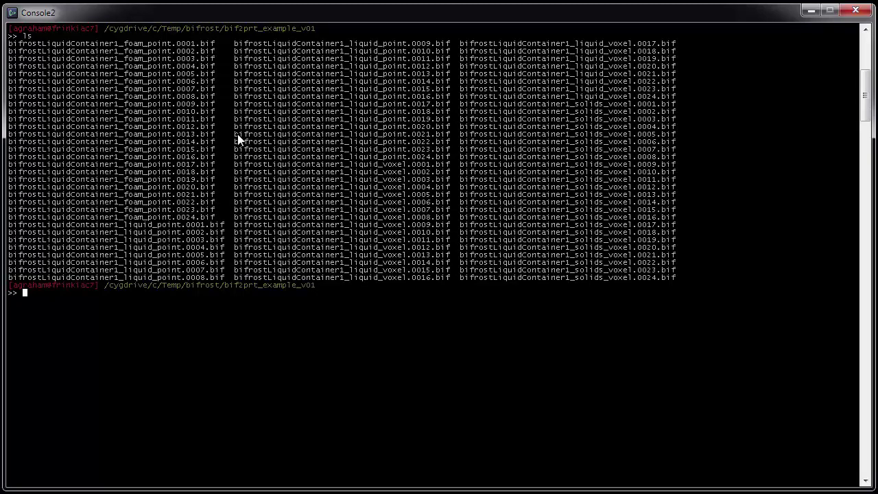
{"action": "type", "text": "lss"}
{"action": "key", "text": "Return"}
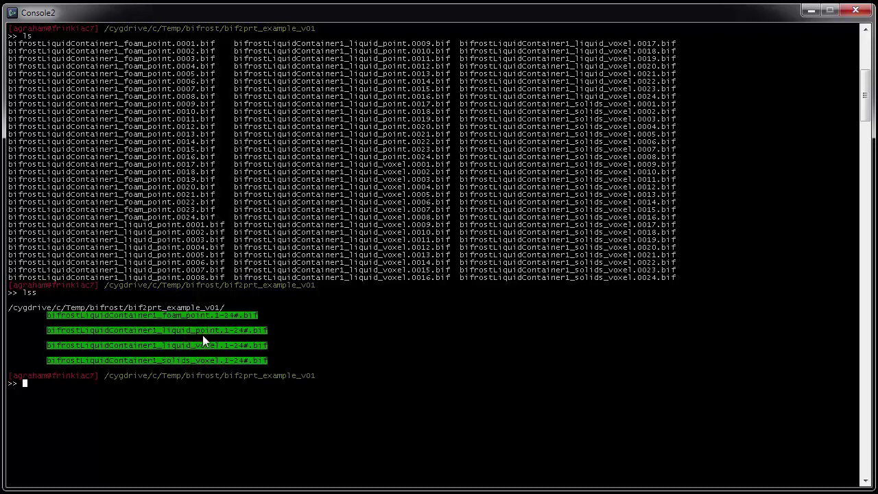
{"action": "type", "text": "ls -l foam*"}
{"action": "key", "text": "Left"}
{"action": "key", "text": "Left"}
{"action": "key", "text": "Left"}
{"action": "key", "text": "Left"}
{"action": "key", "text": "Left"}
{"action": "type", "text": "*"}
{"action": "key", "text": "Return"}
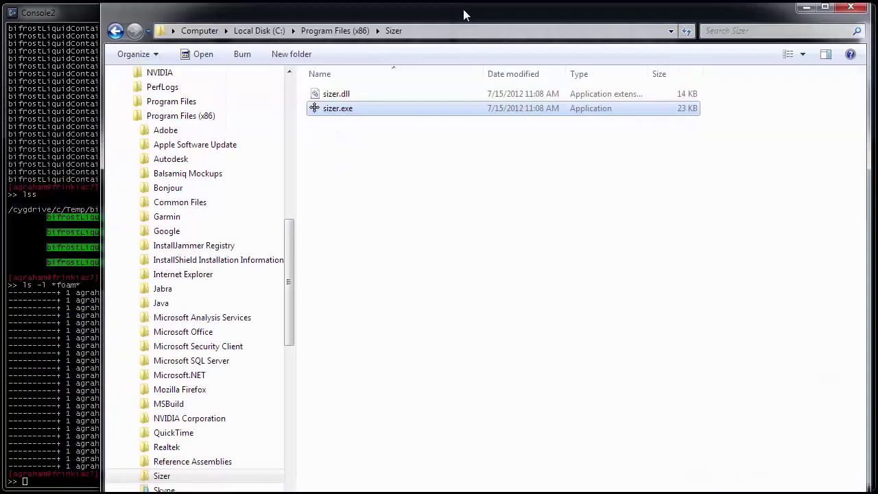
Browse in Explorer from maya_cotd up to the Maya2016\plug-ins\bifrost folder
{"action": "left_click_drag", "start_coordinate": [463, 14], "coordinate": [457, 11]}
{"action": "scroll", "coordinate": [274, 226], "scroll_direction": "up", "scroll_amount": 10}
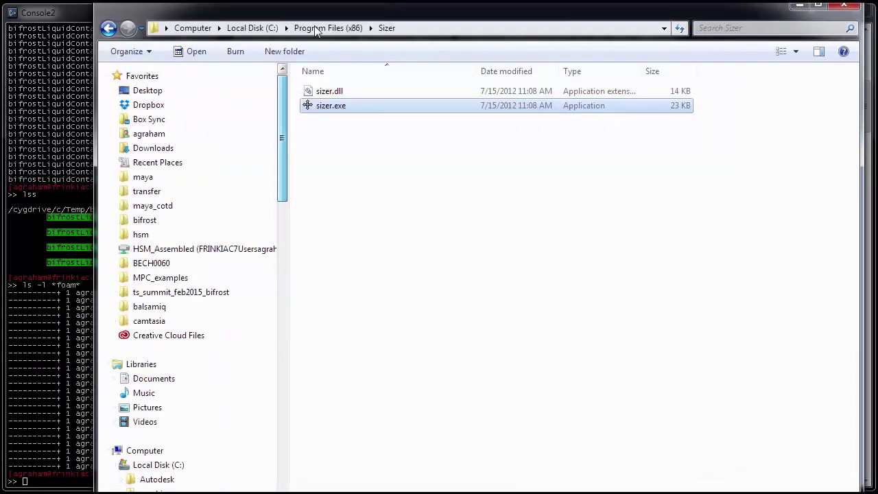
{"action": "left_click", "coordinate": [168, 205]}
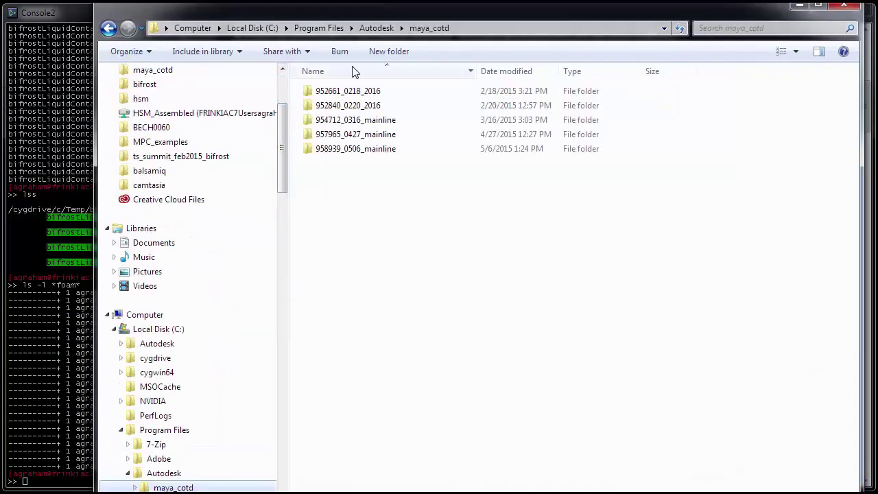
{"action": "left_click", "coordinate": [375, 28]}
{"action": "double_click", "coordinate": [343, 135]}
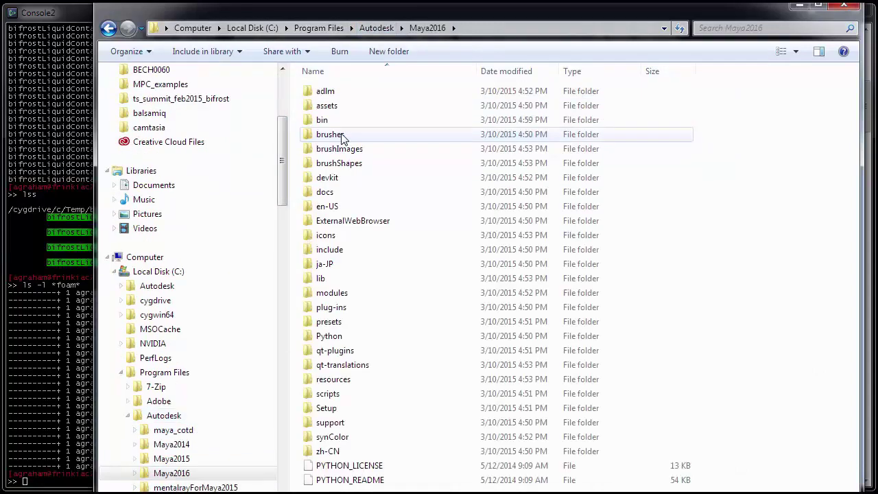
{"action": "key", "text": "p"}
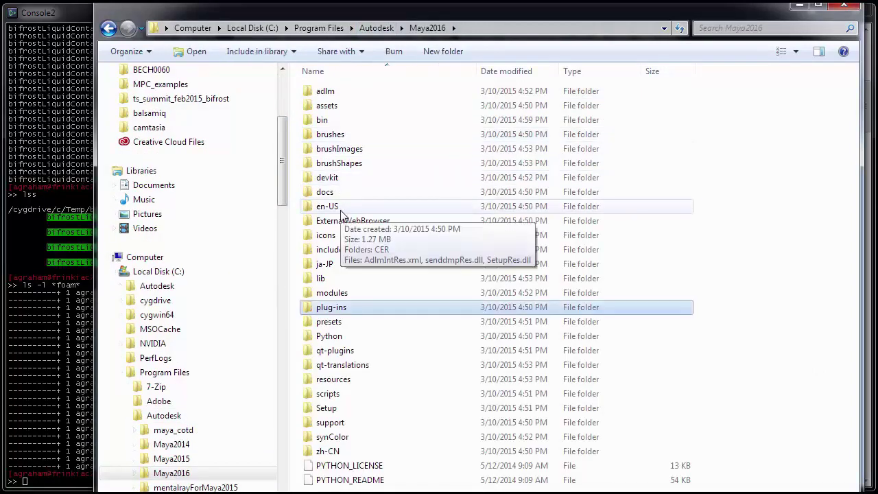
{"action": "key", "text": "Return"}
{"action": "key", "text": "b"}
{"action": "key", "text": "Return"}
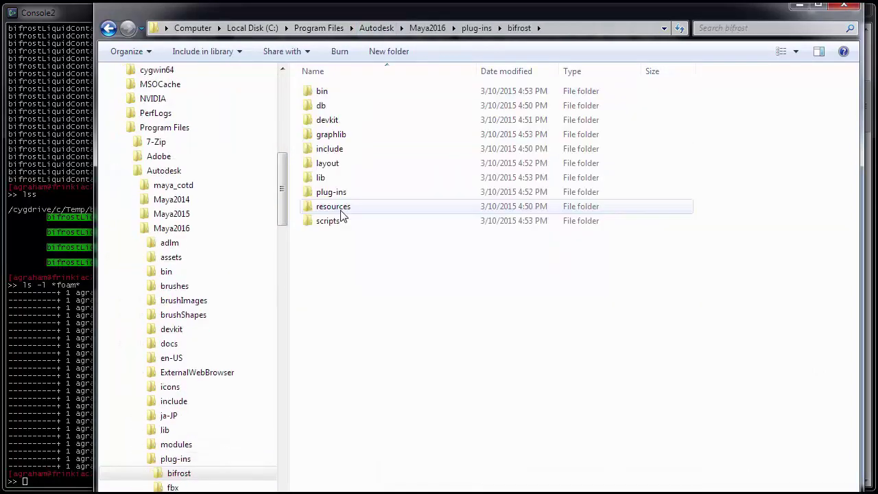
Open devkit\bif2prt\bin, select bif2prt.bat, then close the Explorer window
{"action": "key", "text": "d"}
{"action": "key", "text": "e"}
{"action": "key", "text": "Return"}
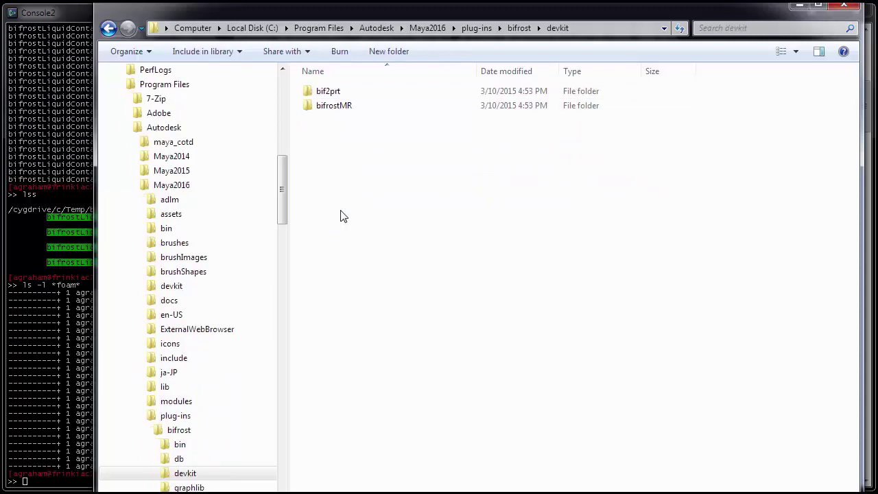
{"action": "key", "text": "Down"}
{"action": "key", "text": "Up"}
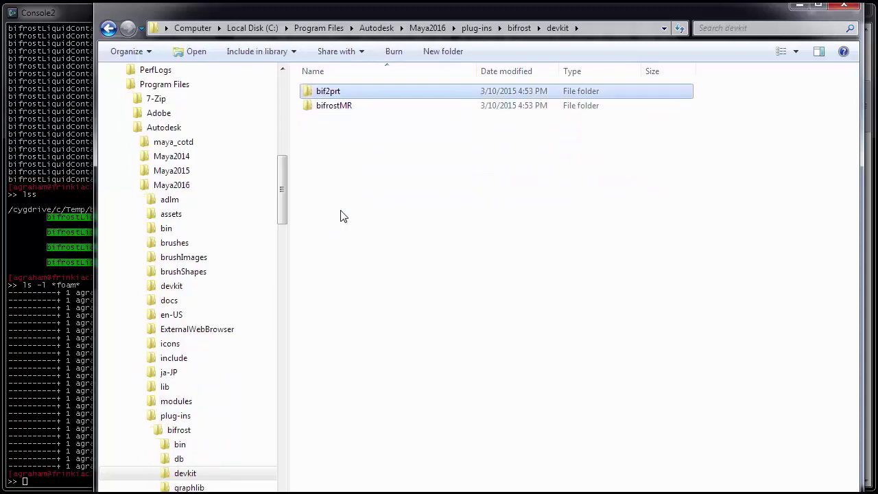
{"action": "key", "text": "Return"}
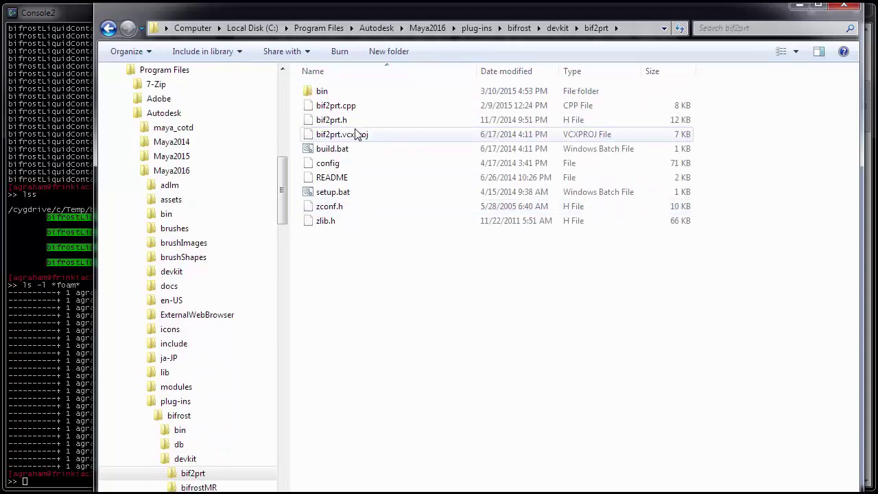
{"action": "left_click", "coordinate": [325, 196]}
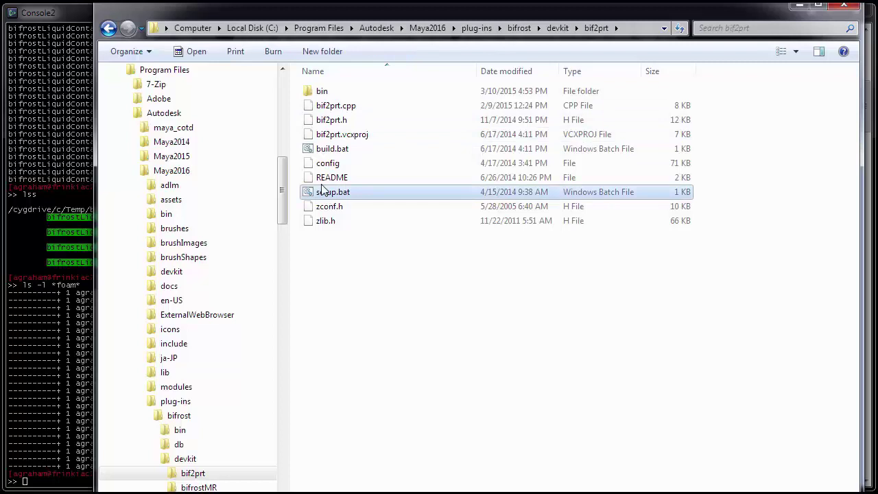
{"action": "double_click", "coordinate": [310, 92]}
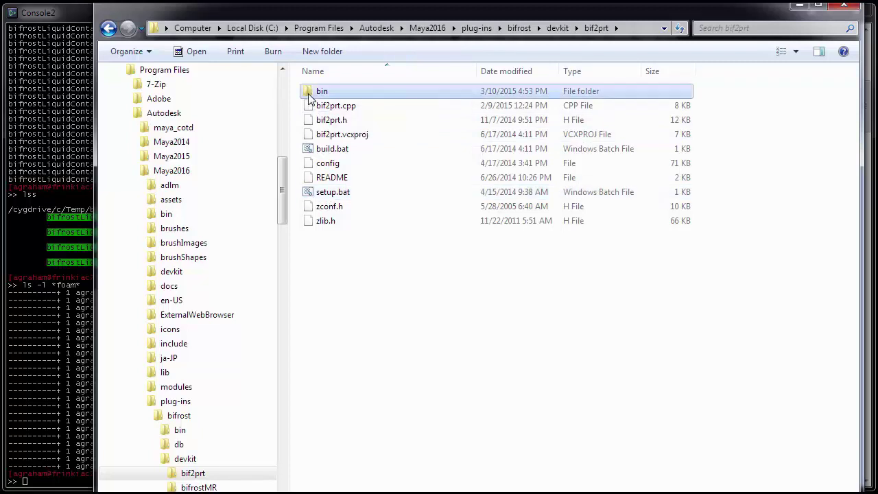
{"action": "left_click", "coordinate": [319, 94]}
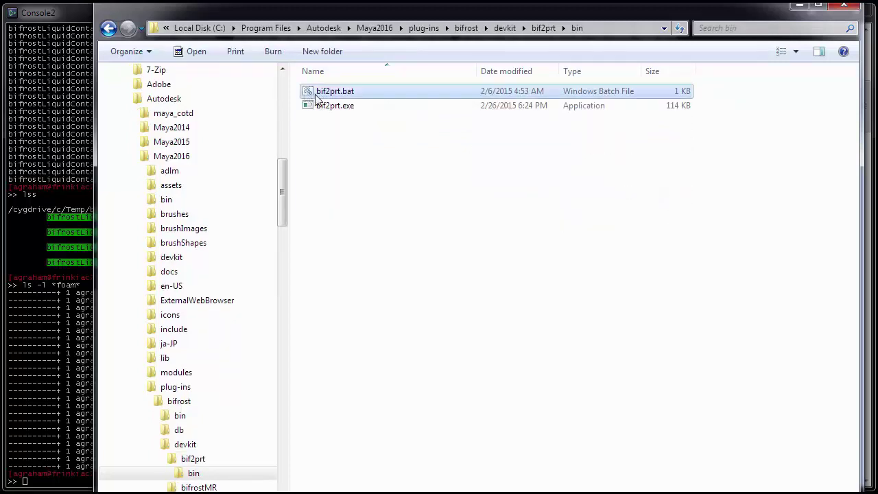
{"action": "left_click", "coordinate": [843, 5]}
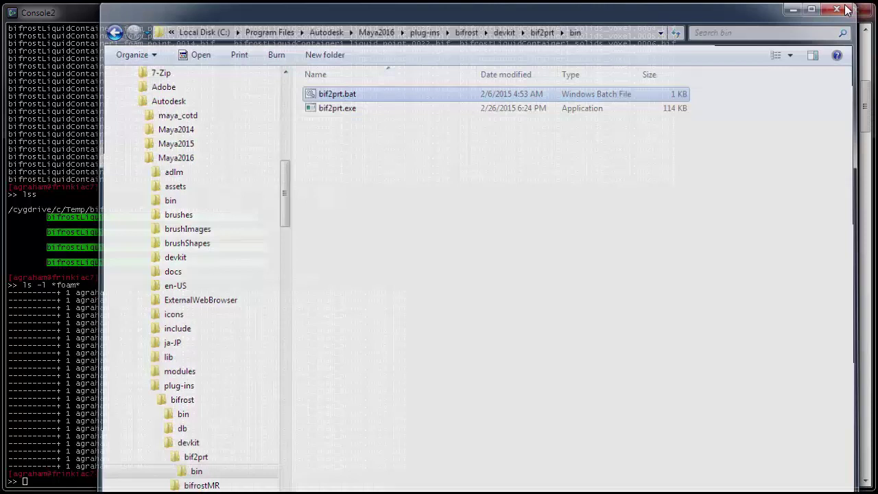
Jump to maya_cotd, go up to Autodesk, and cd into the Maya2016 folder
{"action": "key", "text": "Return"}
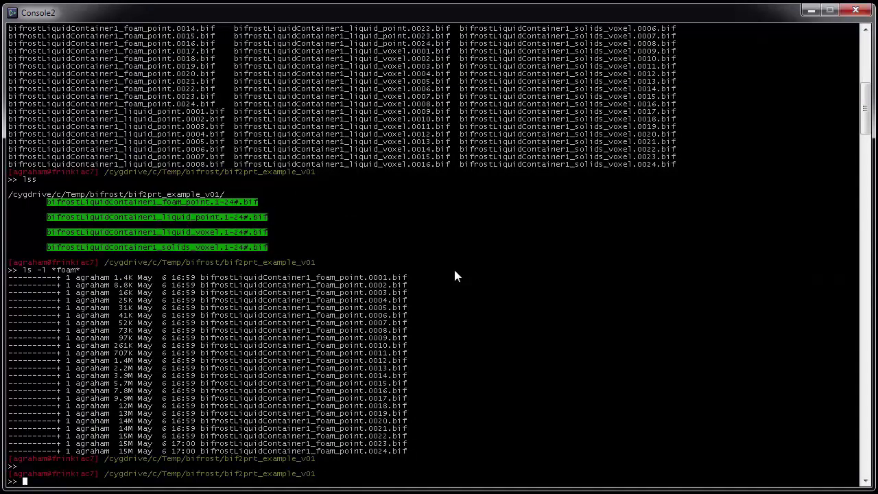
{"action": "type", "text": "cotd"}
{"action": "key", "text": "Return"}
{"action": "type", "text": "u"}
{"action": "key", "text": "Return"}
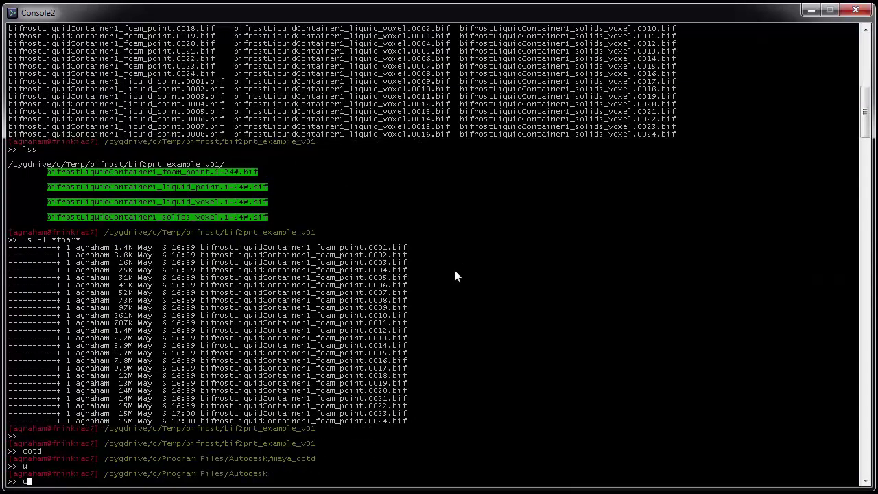
{"action": "type", "text": "cd maya2"}
{"action": "key", "text": "Tab"}
{"action": "type", "text": "6"}
{"action": "key", "text": "Tab"}
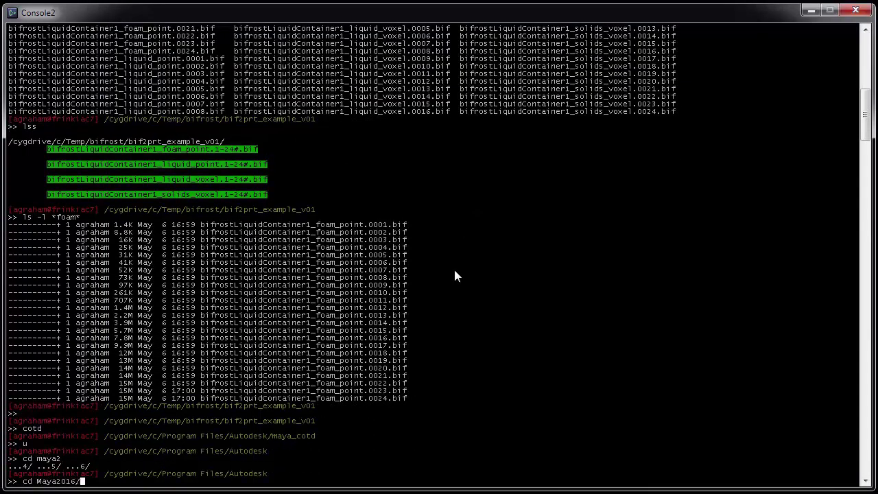
{"action": "key", "text": "Return"}
Run cd plug-ins, begin export MAYA_LOCATION="C:/ and copy the Maya2016 path from the prompt
{"action": "type", "text": "cd pl"}
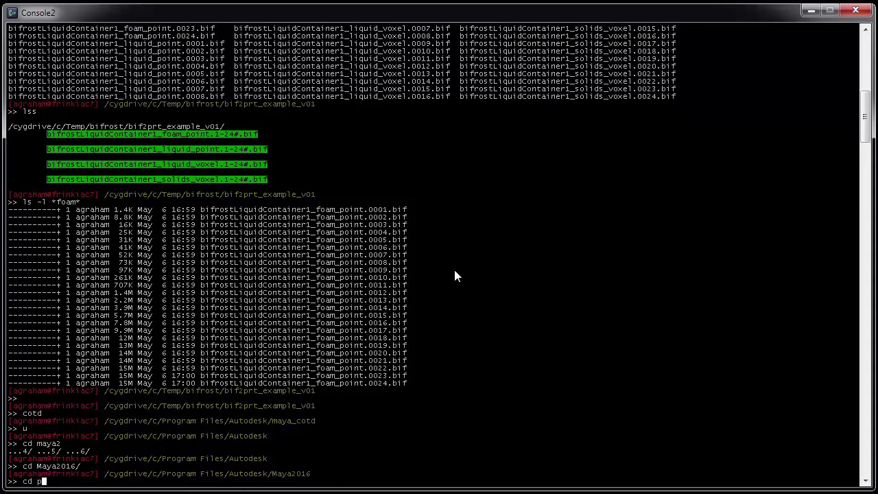
{"action": "key", "text": "Tab"}
{"action": "key", "text": "Tab"}
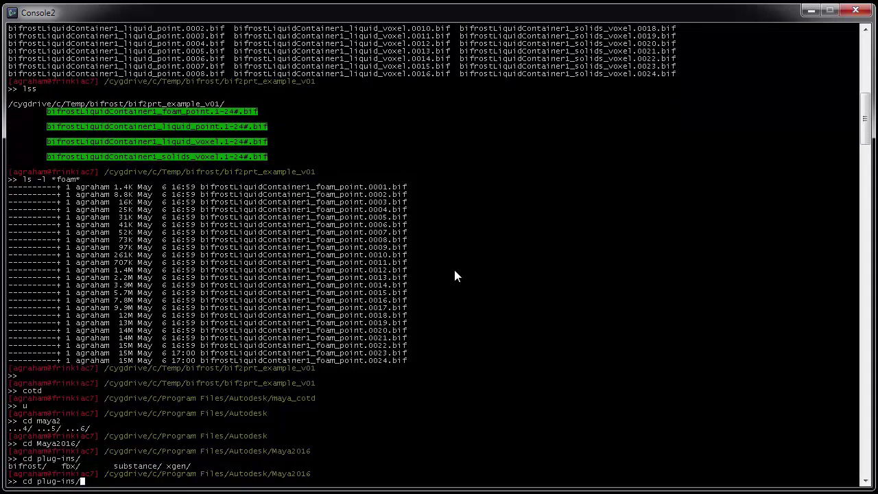
{"action": "key", "text": "Return"}
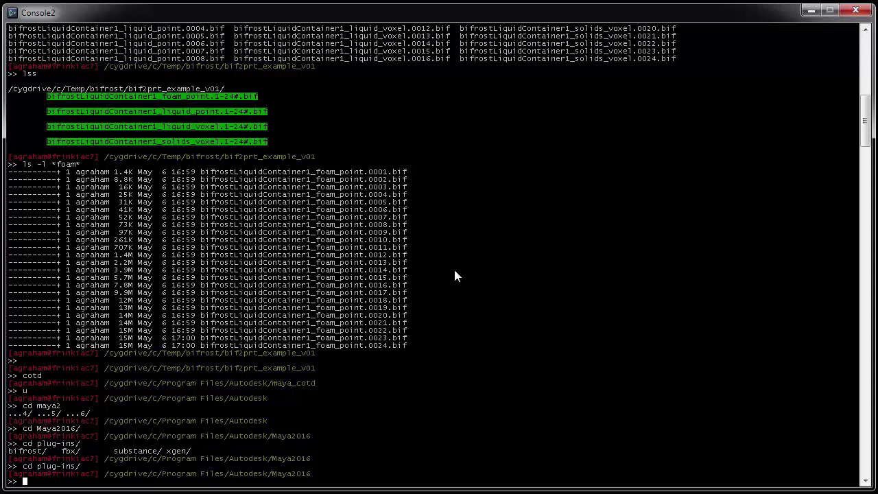
{"action": "type", "text": "export MAYA_LOCATION=\"C:/"}
{"action": "left_click_drag", "start_coordinate": [158, 473], "coordinate": [309, 478]}
Finish and run export MAYA_LOCATION="C:/Program Files/Autodesk/Maya2016"
{"action": "right_click", "coordinate": [305, 478]}
{"action": "type", "text": "\""}
{"action": "key", "text": "ctrl+Left"}
{"action": "key", "text": "ctrl+Left"}
{"action": "key", "text": "ctrl+Left"}
{"action": "key", "text": "ctrl+Left"}
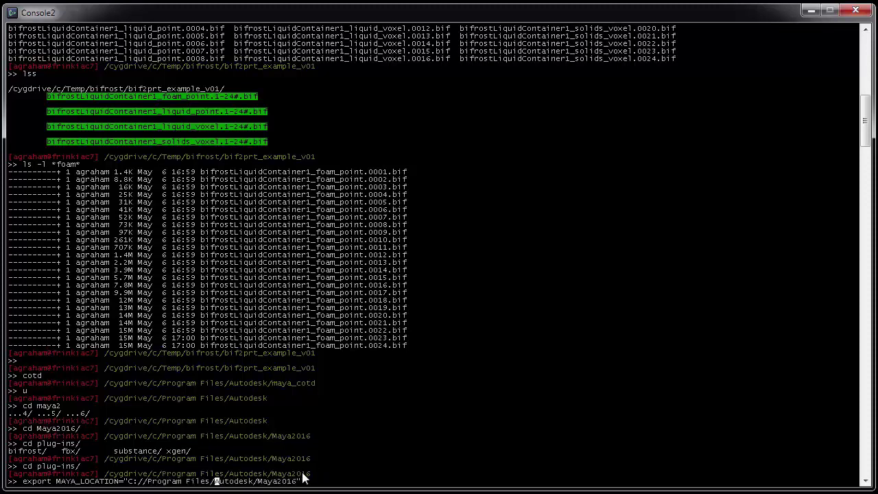
{"action": "key", "text": "BackSpace"}
{"action": "key", "text": "Return"}
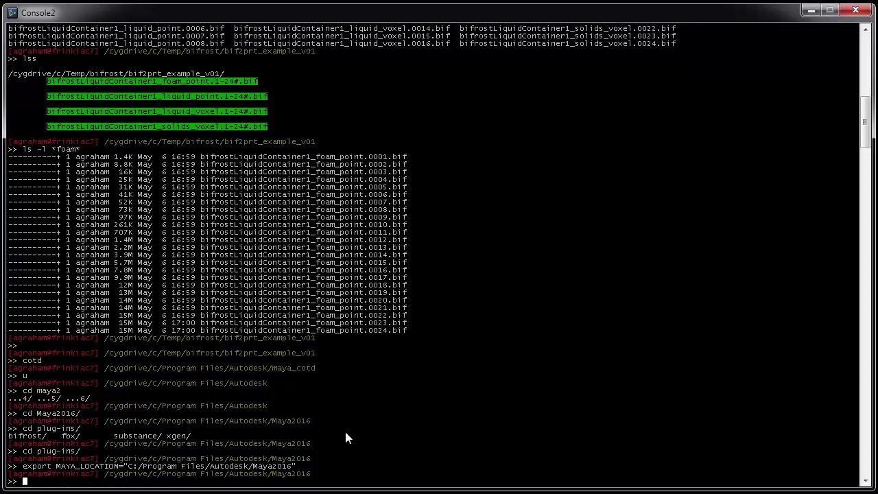
Change into plug-ins/bifrost/devkit/bif2prt and list its contents
{"action": "type", "text": "cd plug-ins/bifrost/dev"}
{"action": "key", "text": "Tab"}
{"action": "type", "text": "bif"}
{"action": "key", "text": "Tab"}
{"action": "key", "text": "Tab"}
{"action": "type", "text": "2"}
{"action": "key", "text": "Tab"}
{"action": "key", "text": "Return"}
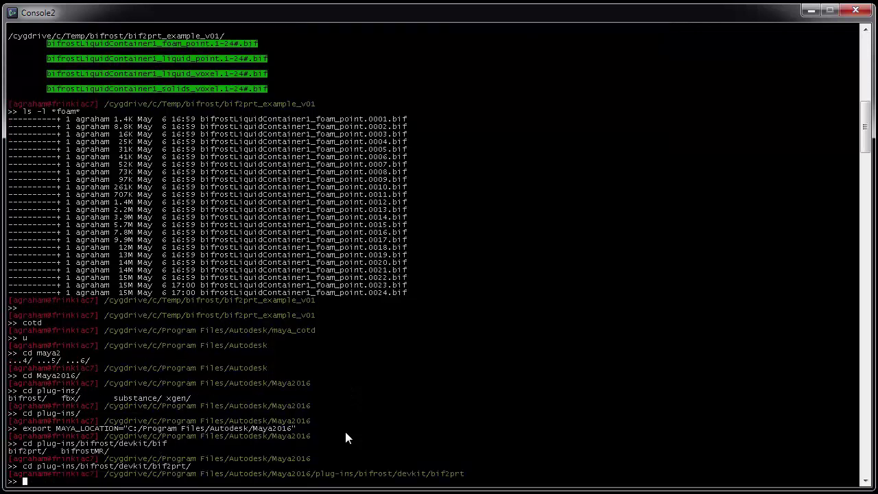
{"action": "type", "text": "ls"}
{"action": "key", "text": "Return"}
Enter the bin folder, list bif2prt.bat and bif2prt.exe, and start typing ./bif2prt
{"action": "type", "text": "cd bin"}
{"action": "key", "text": "Return"}
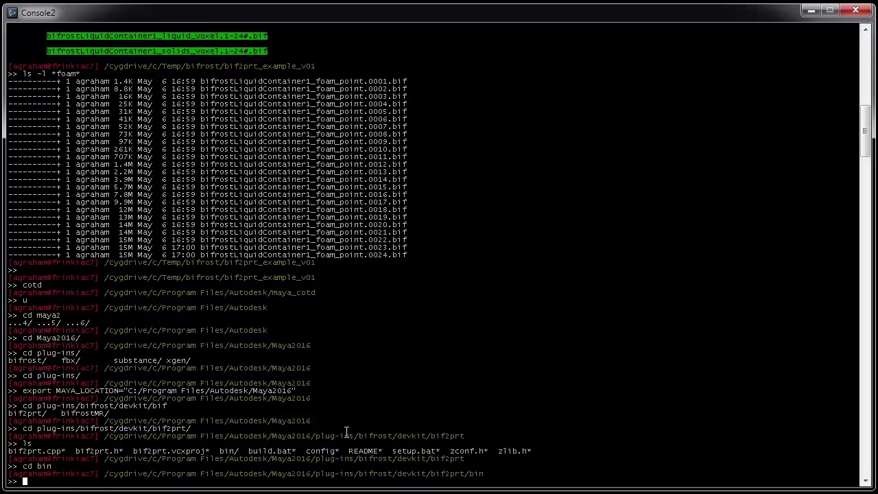
{"action": "key", "text": "Tab"}
{"action": "key", "text": "Tab"}
{"action": "type", "text": "nls"}
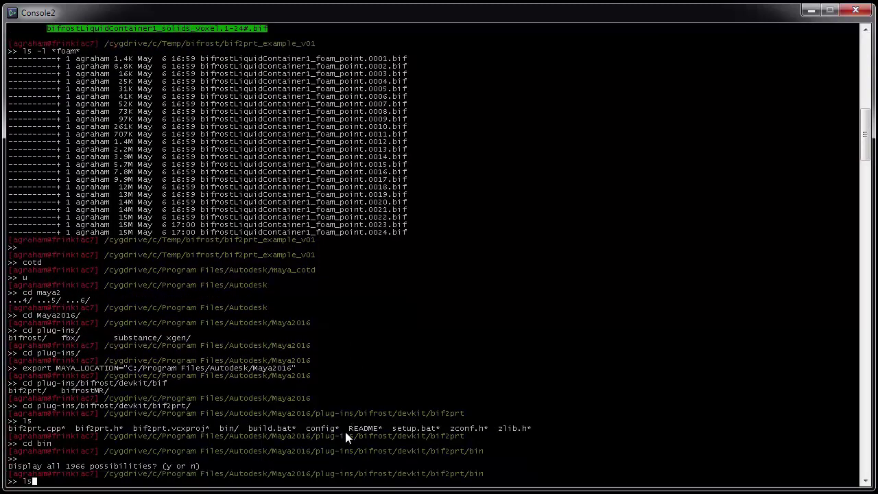
{"action": "key", "text": "Return"}
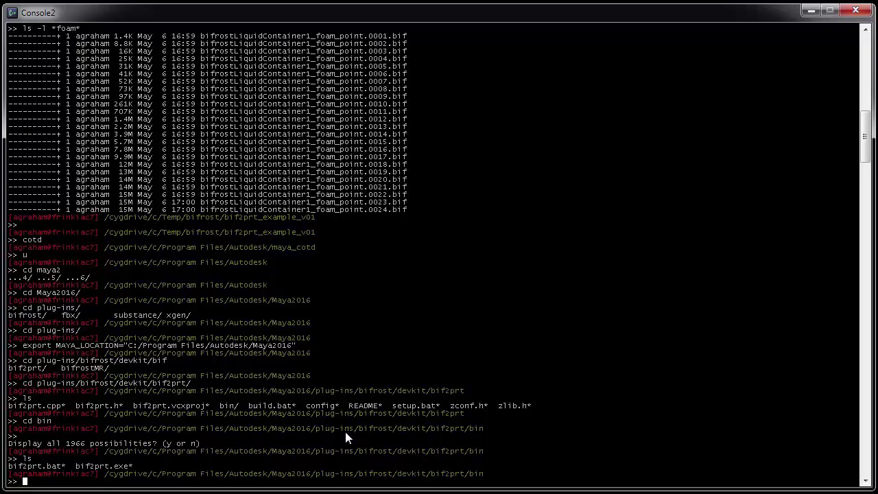
{"action": "type", "text": "./bif"}
{"action": "key", "text": "Tab"}
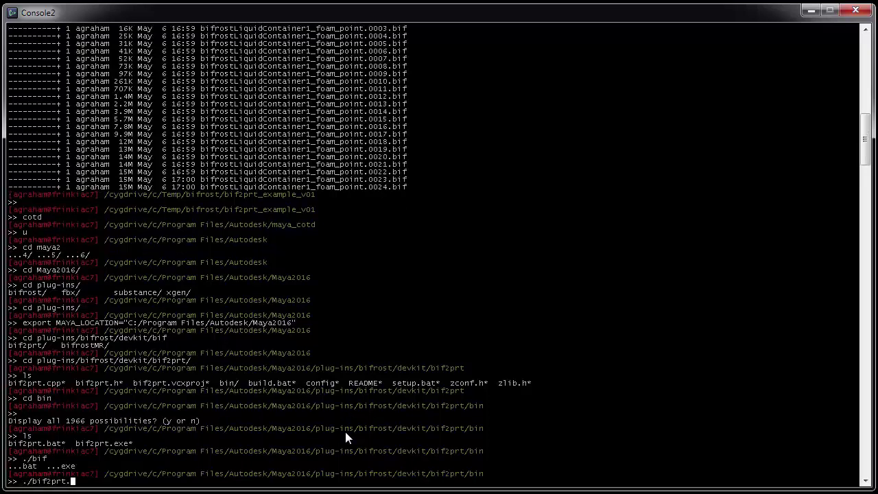
Run ./bif2prt.bat for its usage, then append the bin folder to PATH, escaping the space
{"action": "type", "text": "bat"}
{"action": "key", "text": "Return"}
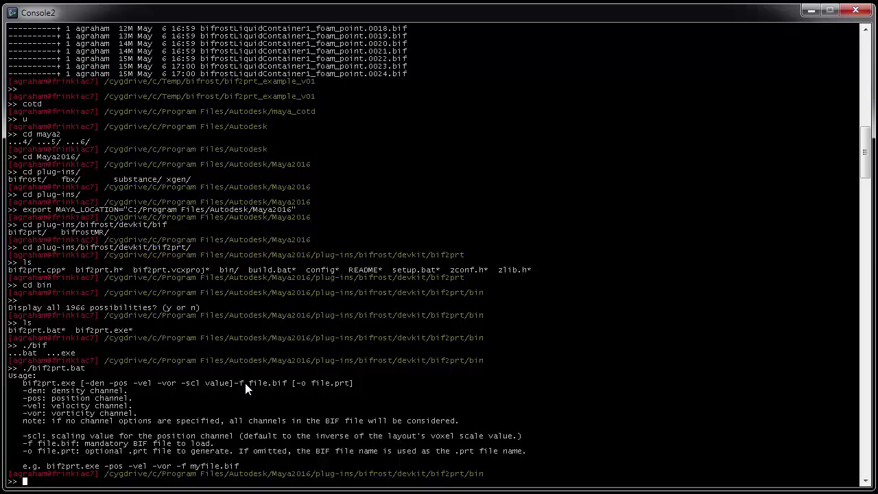
{"action": "type", "text": "export PATH=$PATH:"}
{"action": "left_click", "coordinate": [107, 472]}
{"action": "left_click_drag", "start_coordinate": [106, 471], "coordinate": [480, 479]}
{"action": "right_click", "coordinate": [480, 479]}
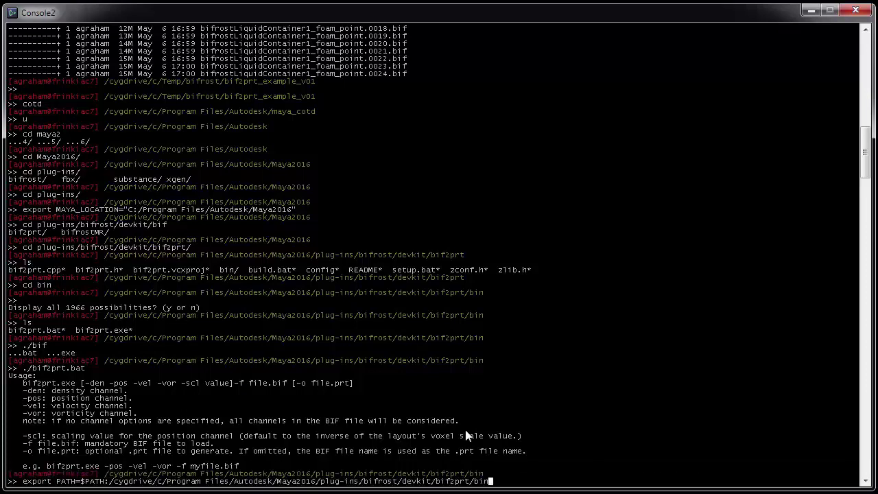
{"action": "key", "text": "Home"}
{"action": "key", "text": "Right"}
{"action": "key", "text": "Right"}
{"action": "key", "text": "Right"}
{"action": "key", "text": "Right"}
{"action": "key", "text": "Right"}
{"action": "key", "text": "Right"}
{"action": "key", "text": "Right"}
{"action": "key", "text": "Right"}
{"action": "key", "text": "Right"}
{"action": "key", "text": "Right"}
{"action": "key", "text": "Right"}
{"action": "key", "text": "Right"}
{"action": "key", "text": "Right"}
{"action": "key", "text": "Right"}
{"action": "key", "text": "Right"}
{"action": "key", "text": "Right"}
{"action": "key", "text": "Right"}
{"action": "key", "text": "Right"}
{"action": "key", "text": "Right"}
{"action": "key", "text": "Right"}
{"action": "key", "text": "Right"}
{"action": "key", "text": "Right"}
{"action": "key", "text": "Right"}
{"action": "key", "text": "Right"}
{"action": "key", "text": "Right"}
{"action": "key", "text": "Right"}
{"action": "key", "text": "Right"}
{"action": "type", "text": "\\"}
{"action": "key", "text": "Return"}
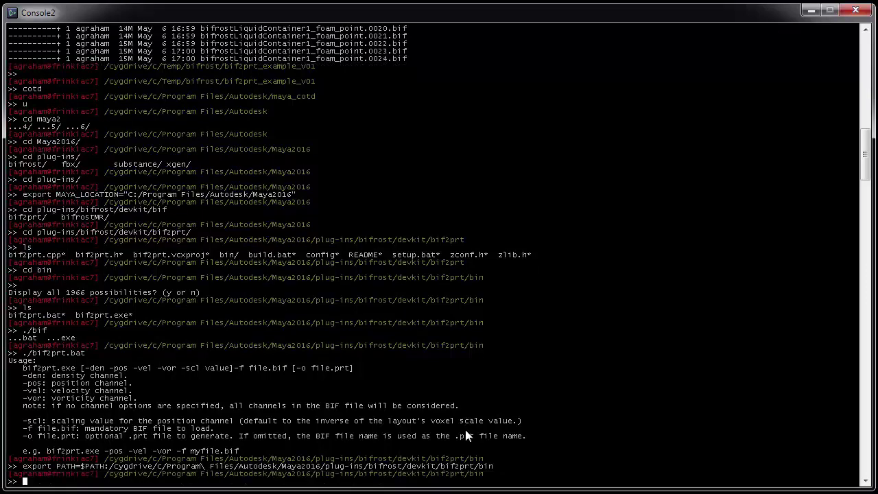
Return to the home folder and run bif2prt.bat there to confirm PATH works
{"action": "type", "text": "cd"}
{"action": "key", "text": "Return"}
{"action": "type", "text": "bif2"}
{"action": "key", "text": "Tab"}
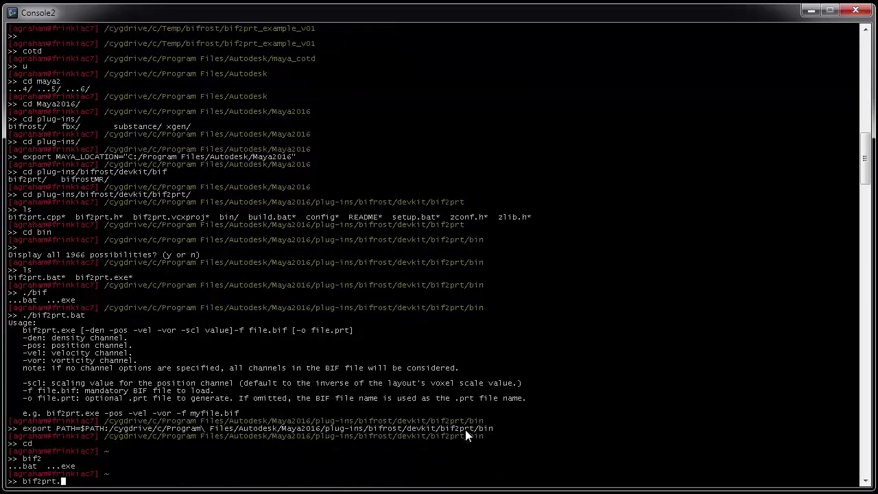
{"action": "type", "text": "bat"}
{"action": "key", "text": "Return"}
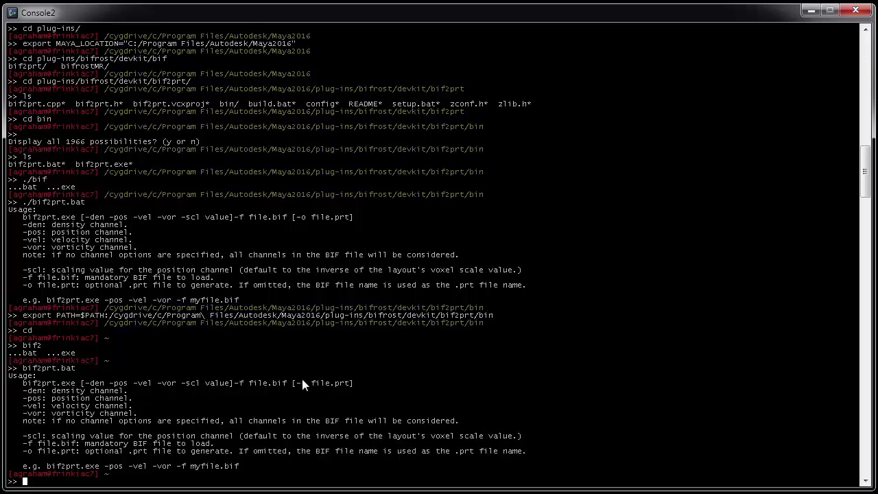
Go into bif2prt_example_v01 via bst and list foam files by time with ls -ltr *foam*
{"action": "type", "text": "bst"}
{"action": "key", "text": "Return"}
{"action": "type", "text": "cd"}
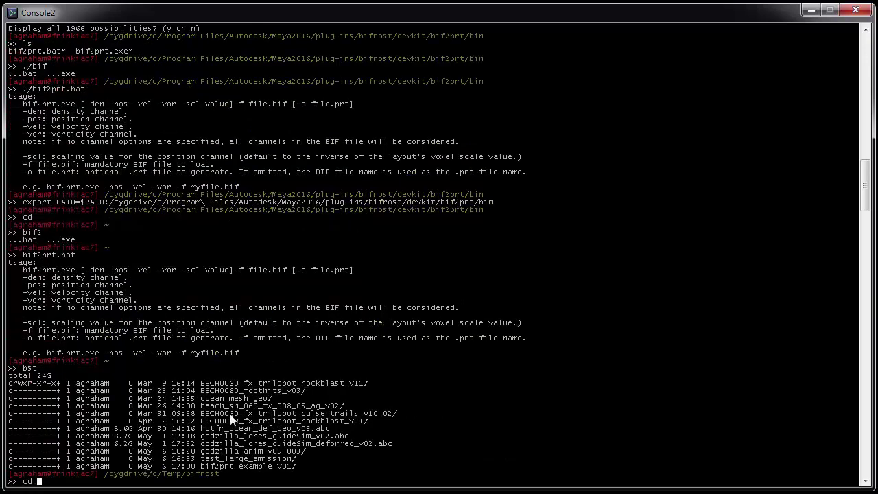
{"action": "double_click", "coordinate": [242, 466]}
{"action": "left_click", "coordinate": [241, 470]}
{"action": "right_click", "coordinate": [242, 473]}
{"action": "key", "text": "Return"}
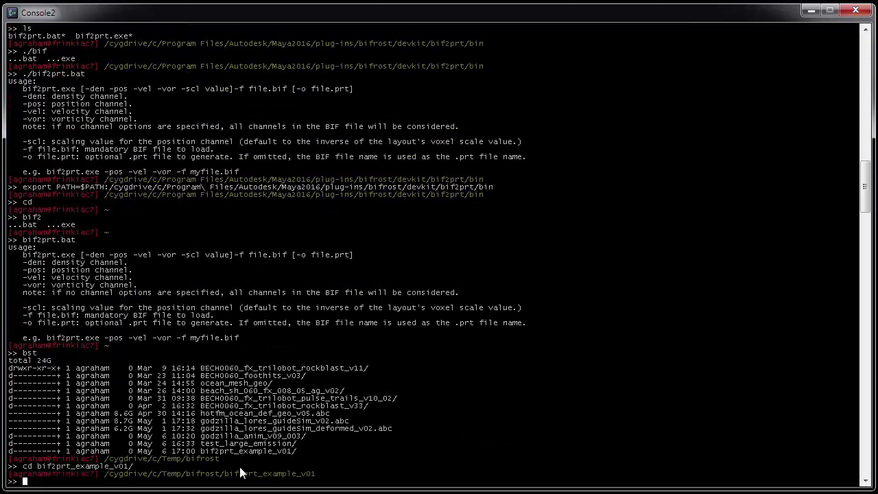
{"action": "key", "text": "ctrl+l"}
{"action": "type", "text": "ls -ltr "}
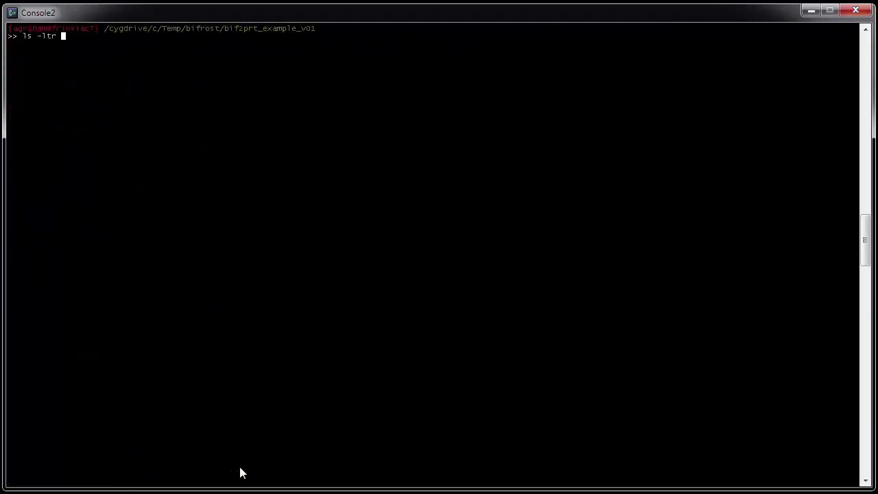
{"action": "type", "text": "*foam*"}
{"action": "key", "text": "Return"}
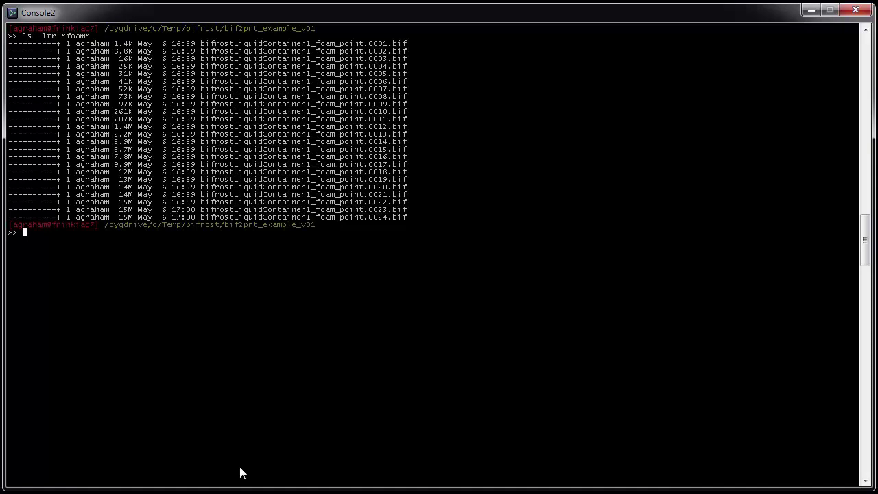
Run bif2prt.bat -f on the frame 0024 foam_point .bif file
{"action": "type", "text": "bif2"}
{"action": "key", "text": "Tab"}
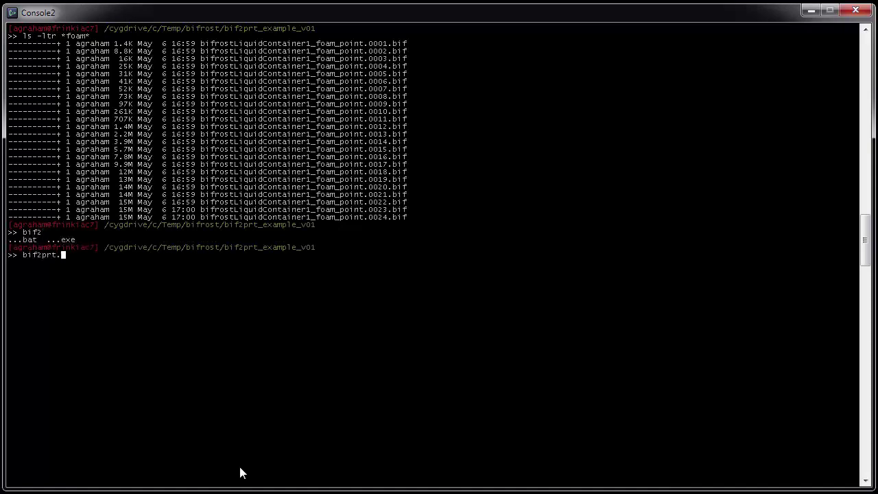
{"action": "type", "text": "b"}
{"action": "key", "text": "Tab"}
{"action": "type", "text": "-f"}
{"action": "double_click", "coordinate": [324, 219]}
{"action": "left_click", "coordinate": [324, 218]}
{"action": "right_click", "coordinate": [324, 219]}
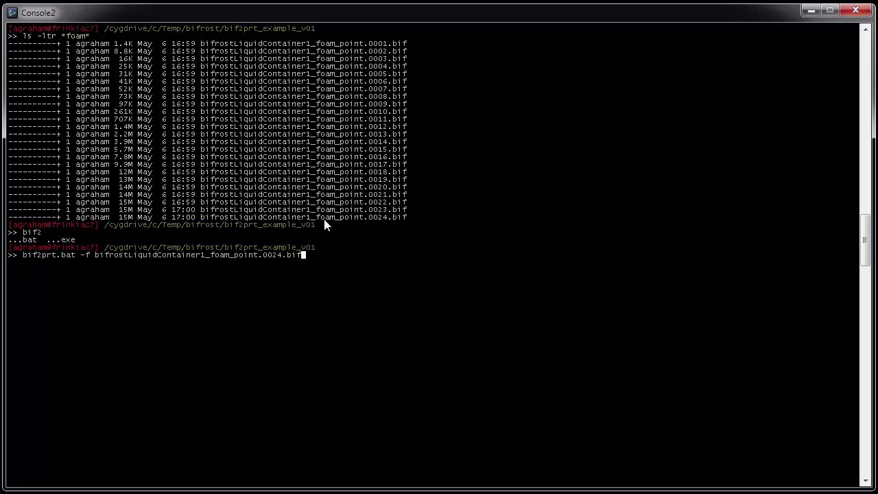
{"action": "key", "text": "Return"}
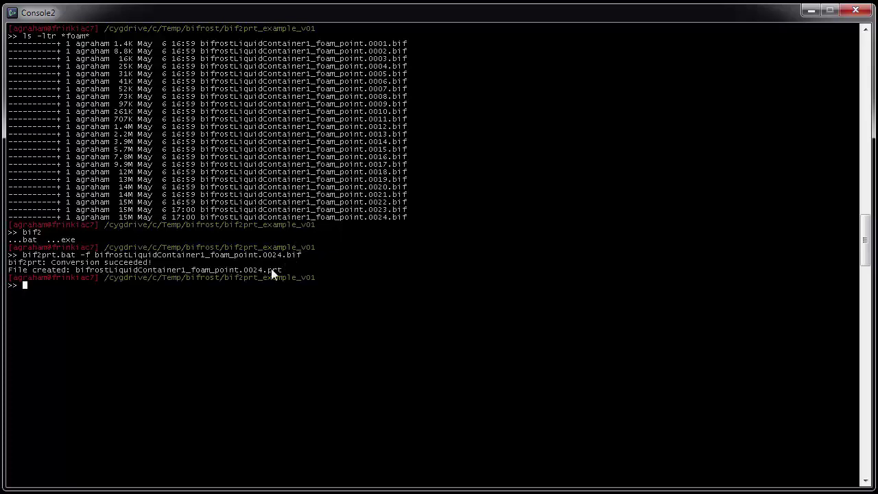
List files with ls -ltr, open the new 0024 .prt in vi, then clear the terminal
{"action": "type", "text": "ls -ltr"}
{"action": "key", "text": "Return"}
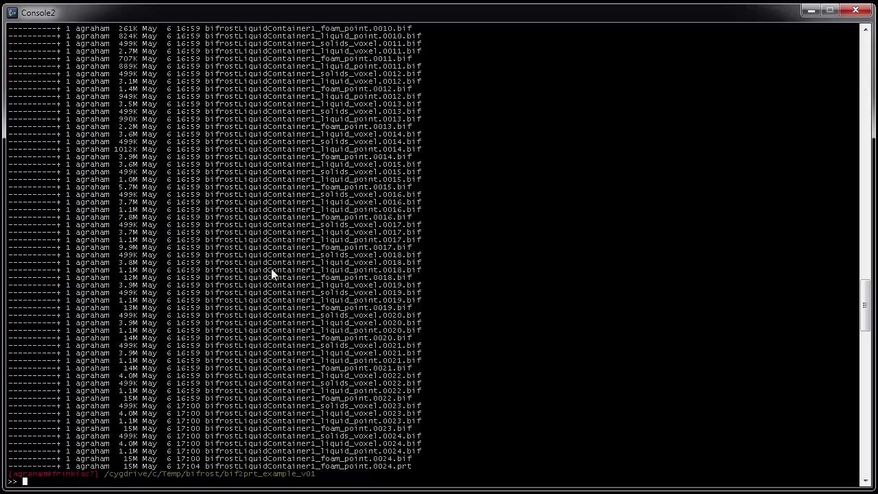
{"action": "type", "text": "vi"}
{"action": "double_click", "coordinate": [312, 465]}
{"action": "middle_click", "coordinate": [314, 471]}
{"action": "key", "text": "Return"}
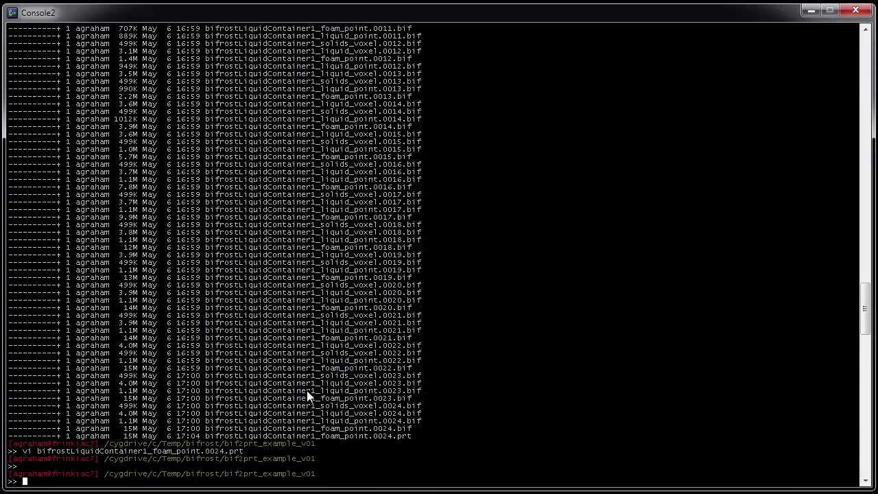
{"action": "key", "text": "ctrl+l"}
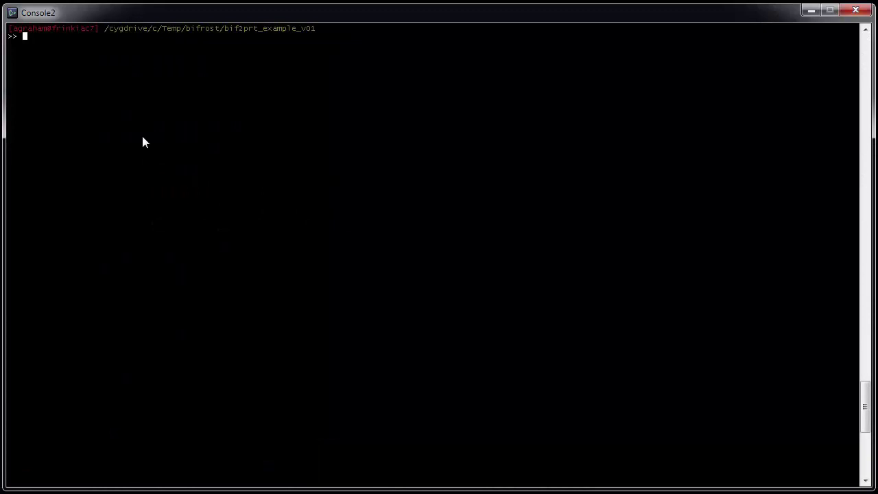
List the foam files, then run a for loop calling bif2prt.bat -f on every *foam* file
{"action": "type", "text": "ls *foam*"}
{"action": "key", "text": "Return"}
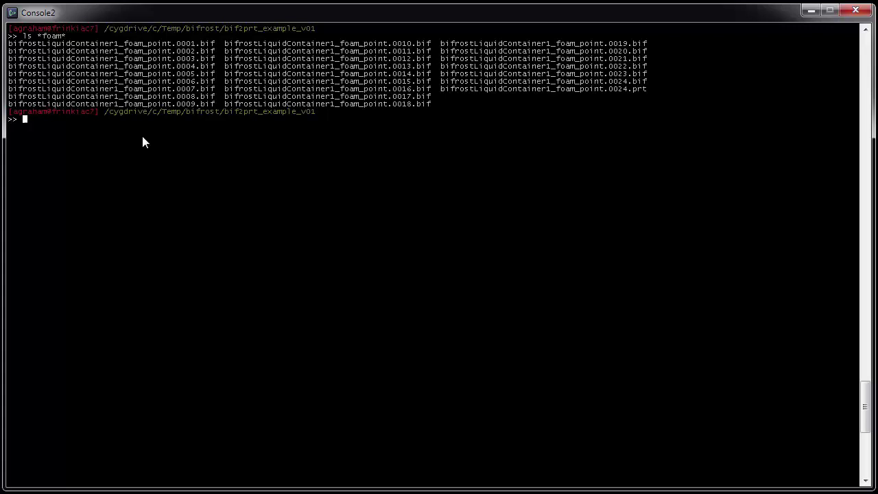
{"action": "type", "text": "for f in *foa"}
{"action": "key", "text": "BackSpace"}
{"action": "key", "text": "BackSpace"}
{"action": "type", "text": "oam*; do"}
{"action": "key", "text": "Return"}
{"action": "type", "text": "bif2prt.bat -f $f"}
{"action": "key", "text": "Return"}
{"action": "type", "text": "done"}
{"action": "key", "text": "Return"}
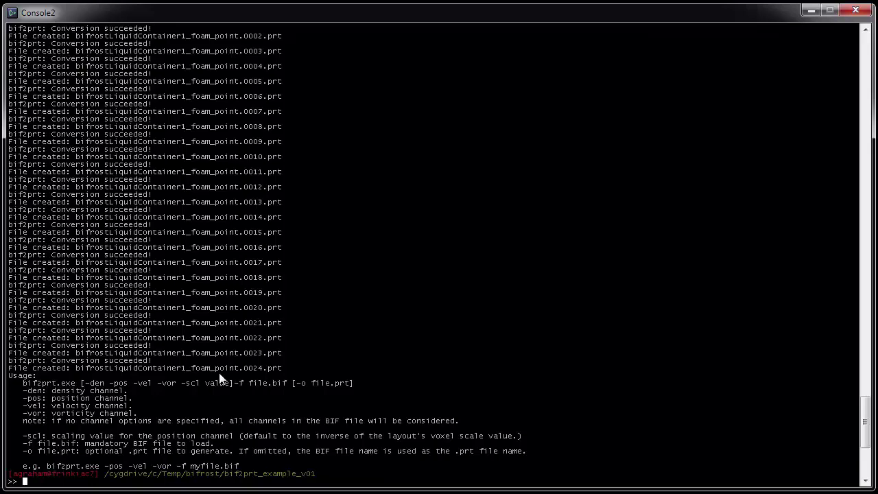
List the folder with lss and copy the foam_point .prt sequence name
{"action": "type", "text": "lss"}
{"action": "key", "text": "Return"}
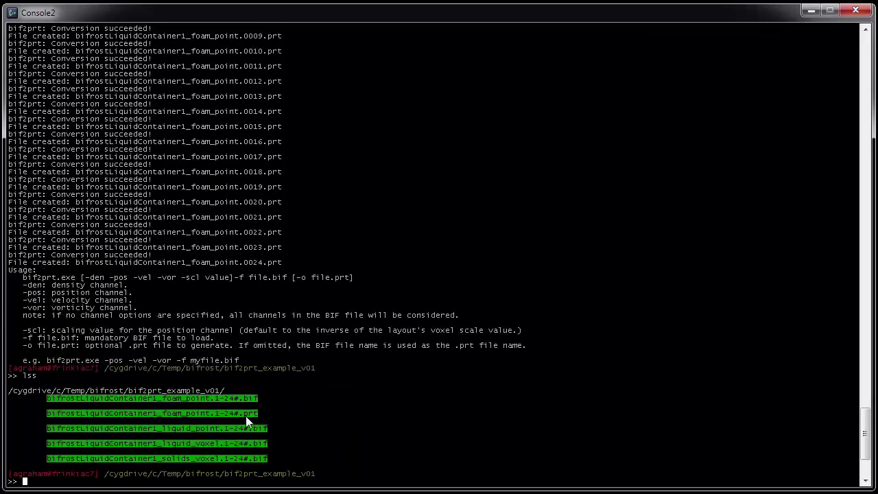
{"action": "left_click_drag", "start_coordinate": [264, 411], "coordinate": [35, 421]}
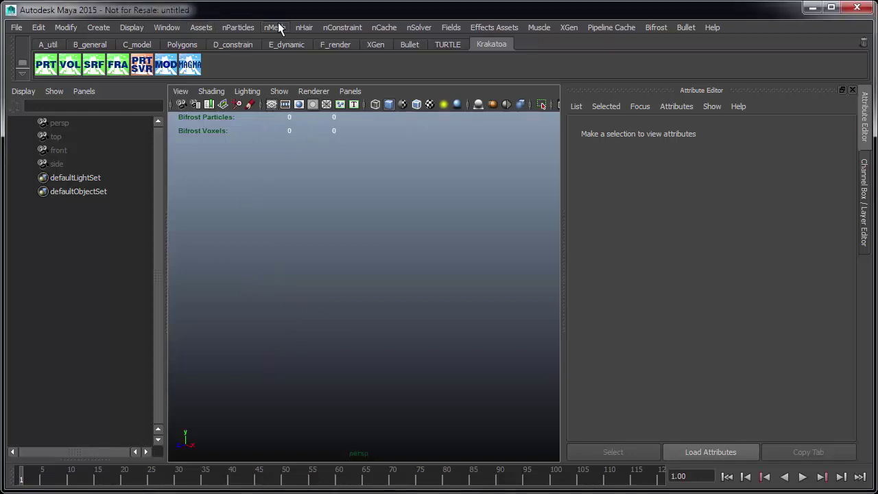
Turn on the perspective viewport's ground grid via Display > Grid
{"action": "left_click", "coordinate": [131, 27]}
{"action": "left_click", "coordinate": [142, 49]}
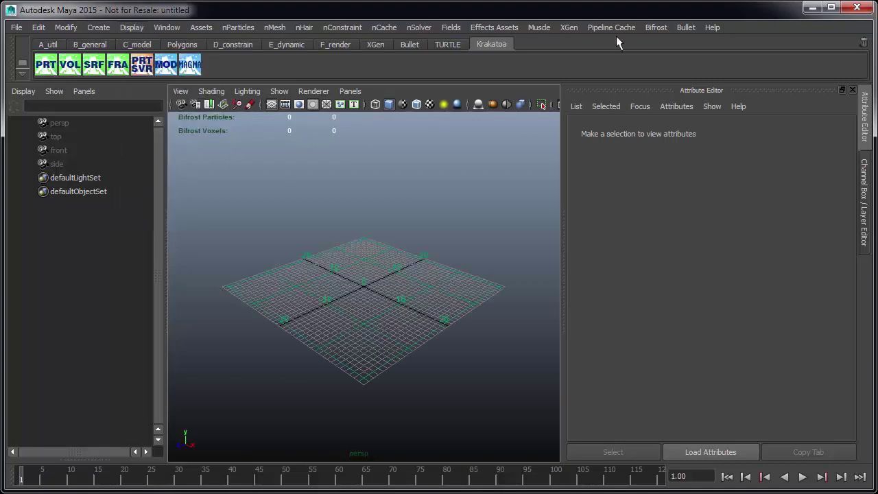
Create a Krakatoa PRT Loader and load the foam_point.0001.prt sequence into it
{"action": "left_click", "coordinate": [46, 65]}
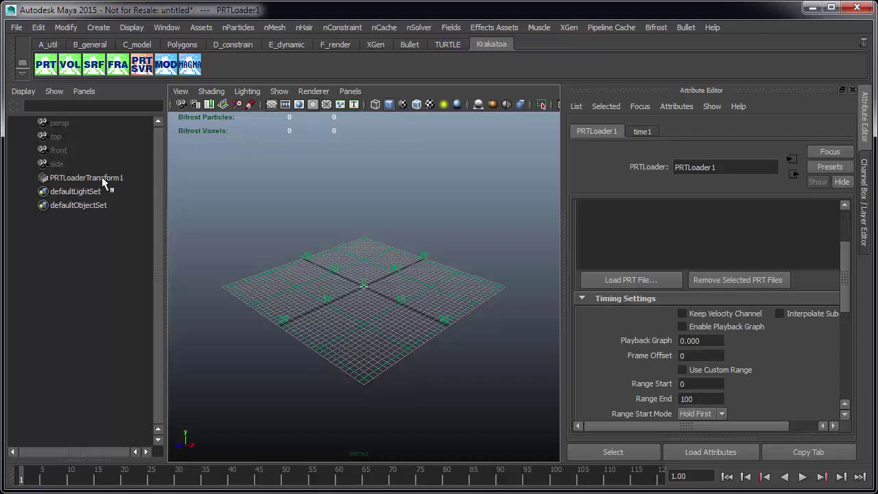
{"action": "left_click", "coordinate": [103, 180]}
{"action": "left_click", "coordinate": [650, 283]}
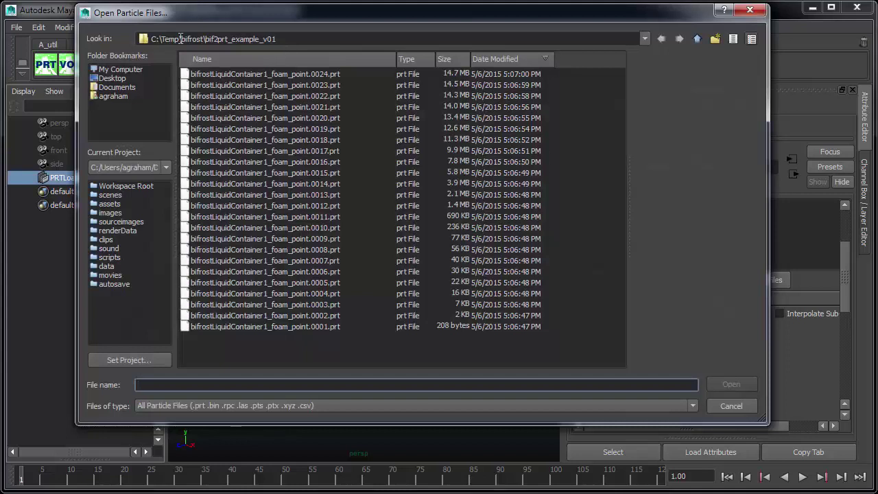
{"action": "double_click", "coordinate": [296, 326]}
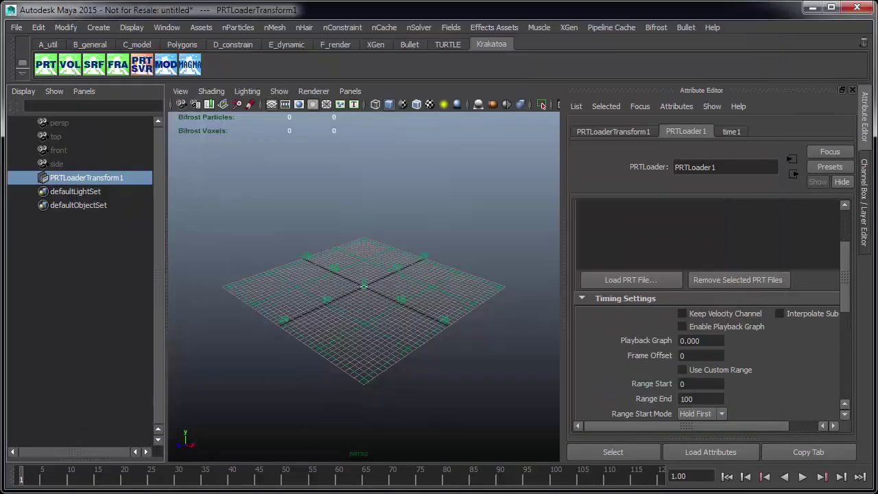
Set the playback end time to 24 and scrub to frame 19 to view the foam particles
{"action": "left_click", "coordinate": [268, 251]}
{"action": "key", "text": "space"}
{"action": "left_click_drag", "start_coordinate": [672, 243], "coordinate": [651, 258]}
{"action": "double_click", "coordinate": [606, 480]}
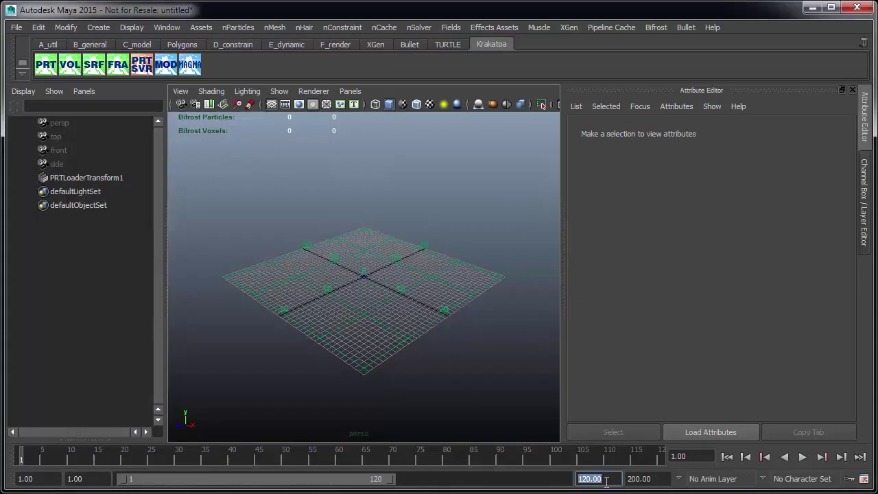
{"action": "type", "text": "24"}
{"action": "key", "text": "Return"}
{"action": "left_click", "coordinate": [277, 458]}
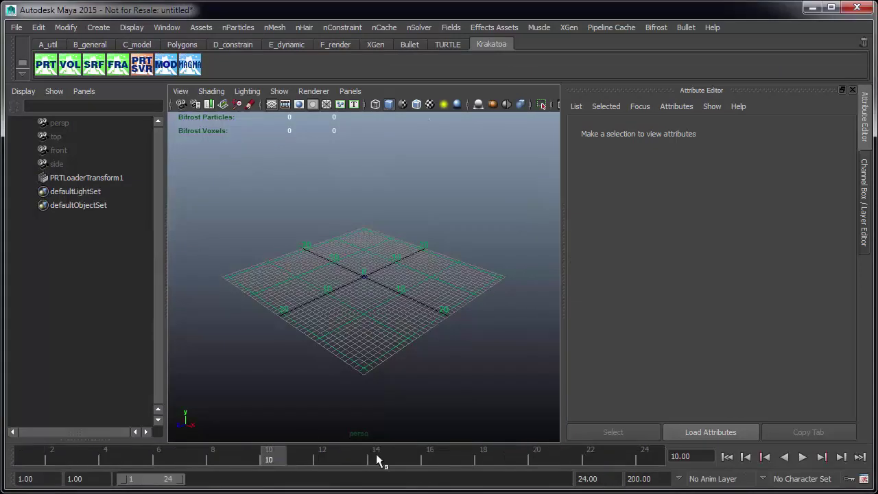
{"action": "left_click_drag", "start_coordinate": [377, 459], "coordinate": [510, 458]}
{"action": "left_click_drag", "start_coordinate": [453, 245], "coordinate": [404, 204], "text": "alt"}
Select PRTLoaderTransform1 and play the particle animation from an early frame, stopping at frame 21
{"action": "left_click", "coordinate": [116, 179]}
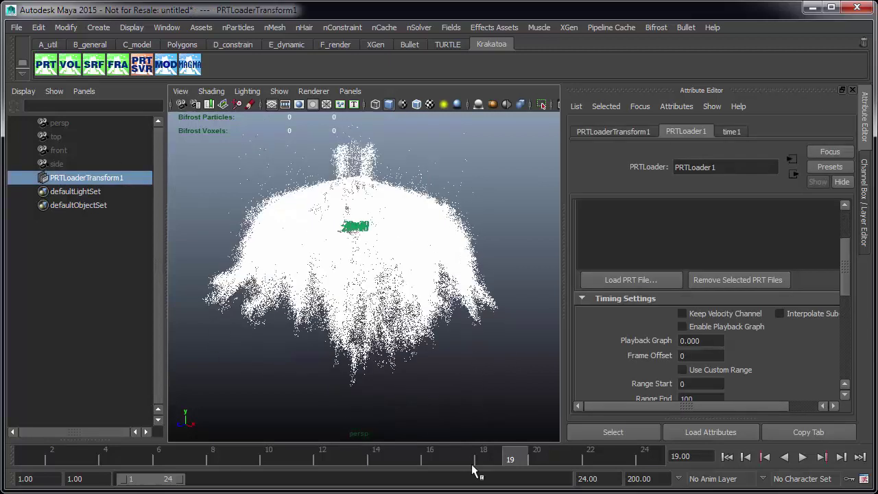
{"action": "left_click", "coordinate": [109, 458]}
{"action": "key", "text": "alt+v"}
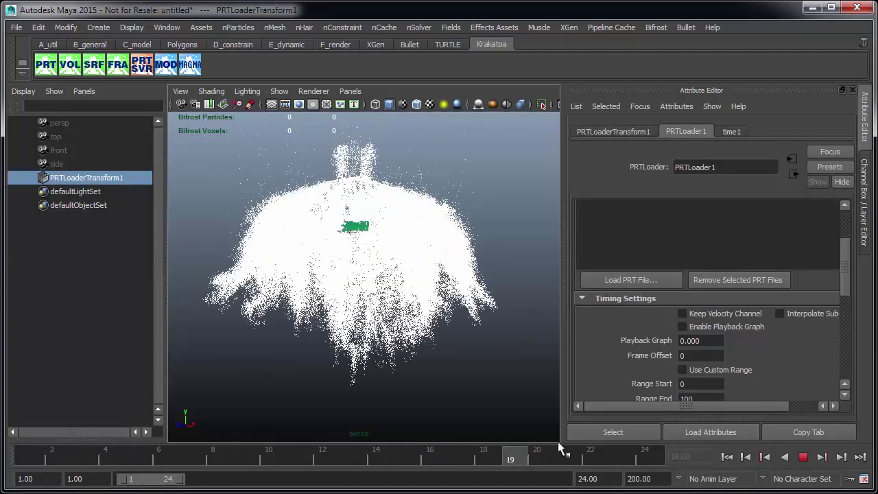
{"action": "left_click", "coordinate": [560, 450]}
Switch the Viewport Display Mode to Display Velocities and scrub back to frame 17
{"action": "scroll", "coordinate": [705, 302], "scroll_direction": "down", "scroll_amount": 3}
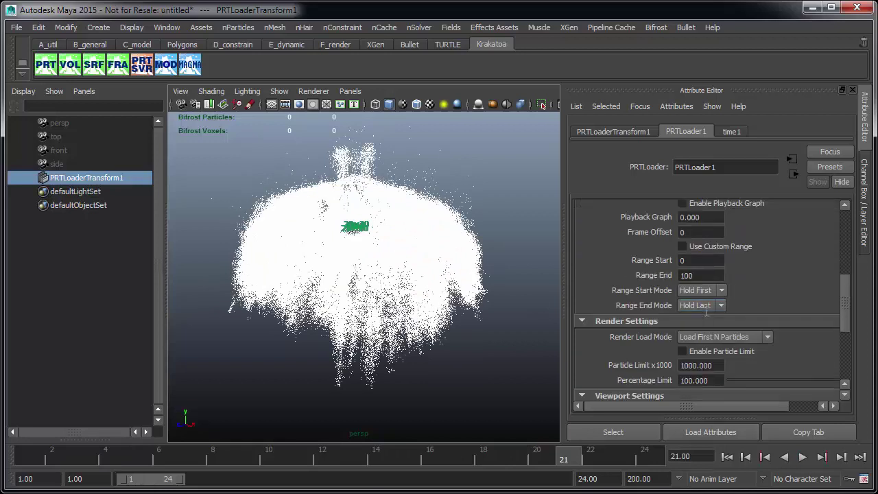
{"action": "scroll", "coordinate": [738, 343], "scroll_direction": "down", "scroll_amount": 3}
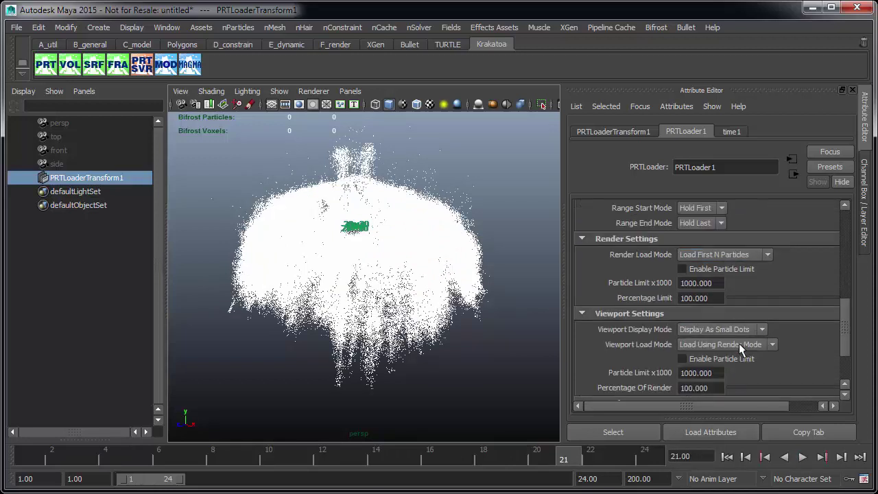
{"action": "left_click", "coordinate": [720, 329]}
{"action": "left_click", "coordinate": [713, 359]}
{"action": "scroll", "coordinate": [334, 301], "scroll_direction": "up", "scroll_amount": 4}
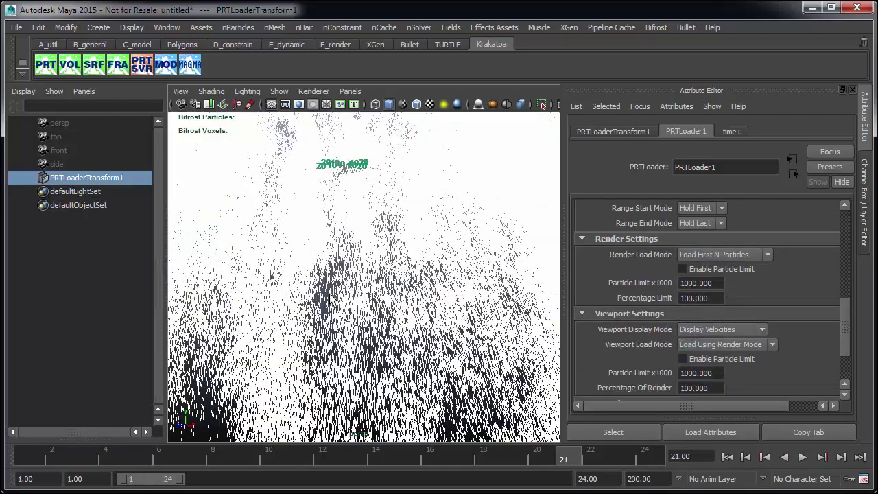
{"action": "left_click_drag", "start_coordinate": [563, 457], "coordinate": [511, 456]}
Return the display mode to Display As Small Dots, go to frame 24, and expand Extra Attributes
{"action": "scroll", "coordinate": [703, 338], "scroll_direction": "down", "scroll_amount": 3}
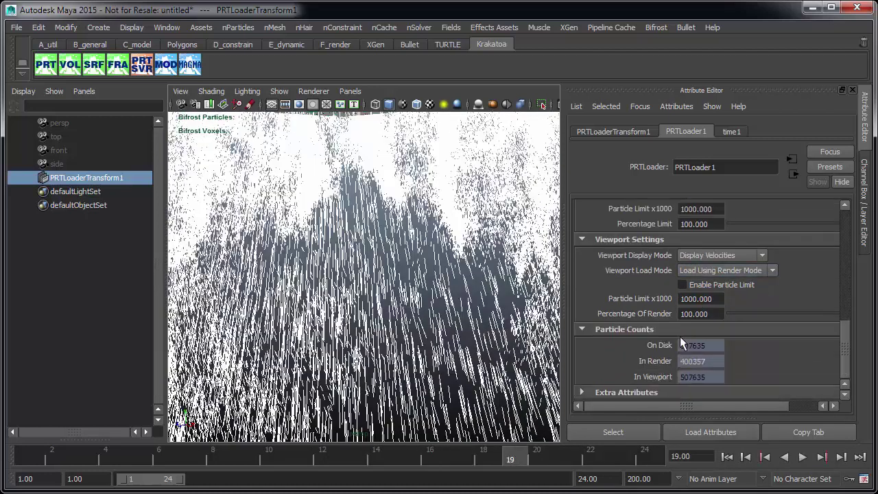
{"action": "left_click", "coordinate": [725, 255]}
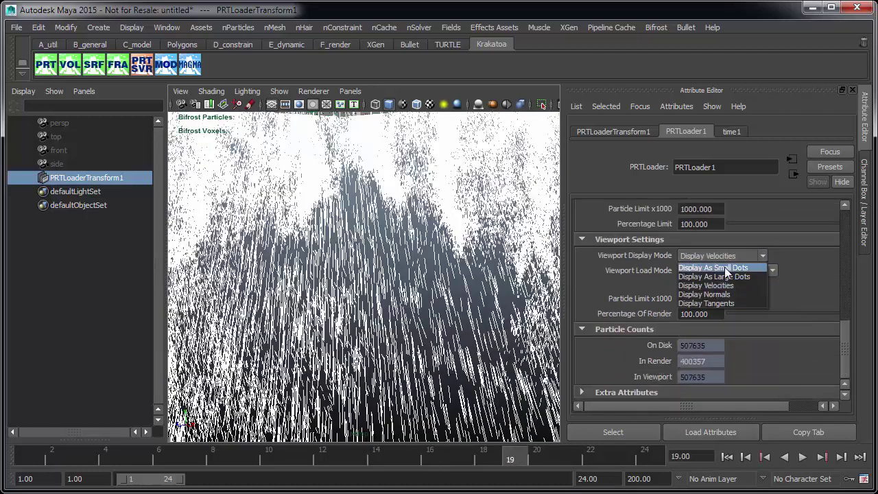
{"action": "left_click", "coordinate": [725, 268]}
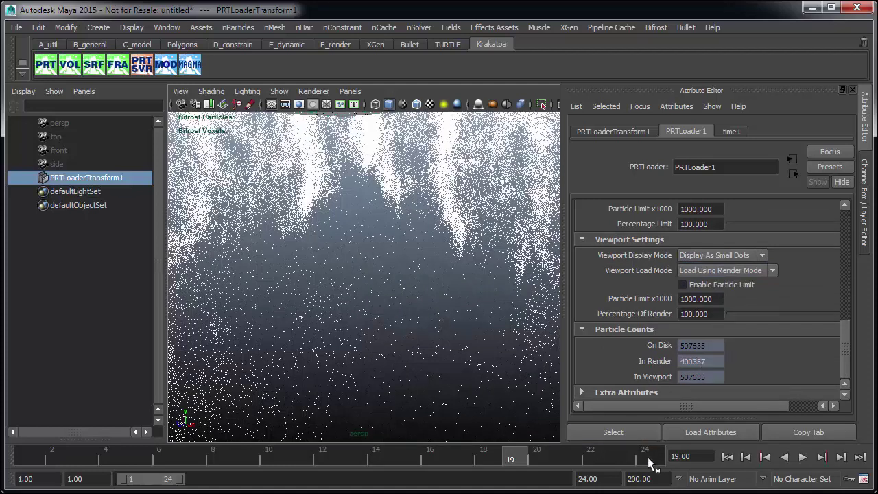
{"action": "left_click", "coordinate": [645, 457]}
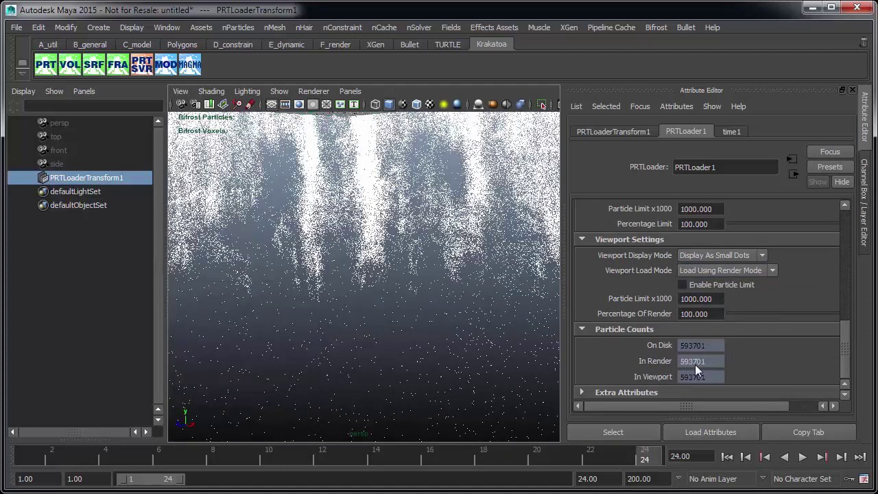
{"action": "left_click", "coordinate": [634, 391]}
{"action": "scroll", "coordinate": [637, 351], "scroll_direction": "up", "scroll_amount": 10}
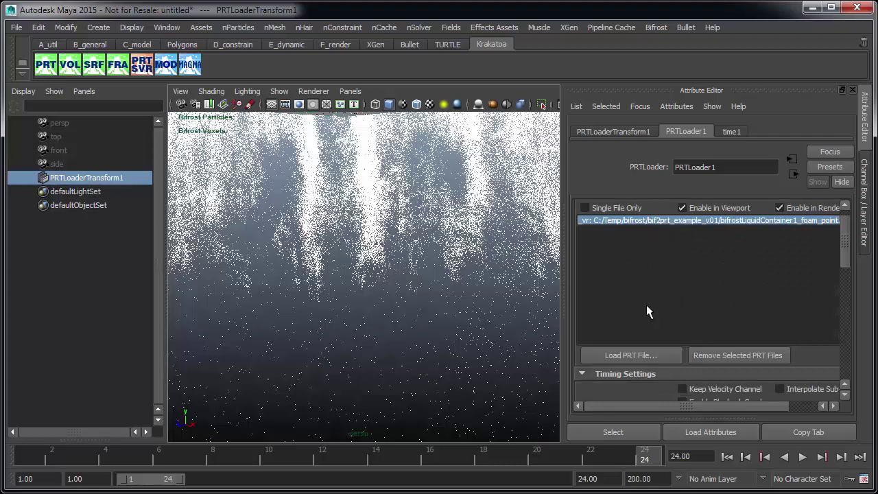
{"action": "scroll", "coordinate": [333, 297], "scroll_direction": "down", "scroll_amount": 5}
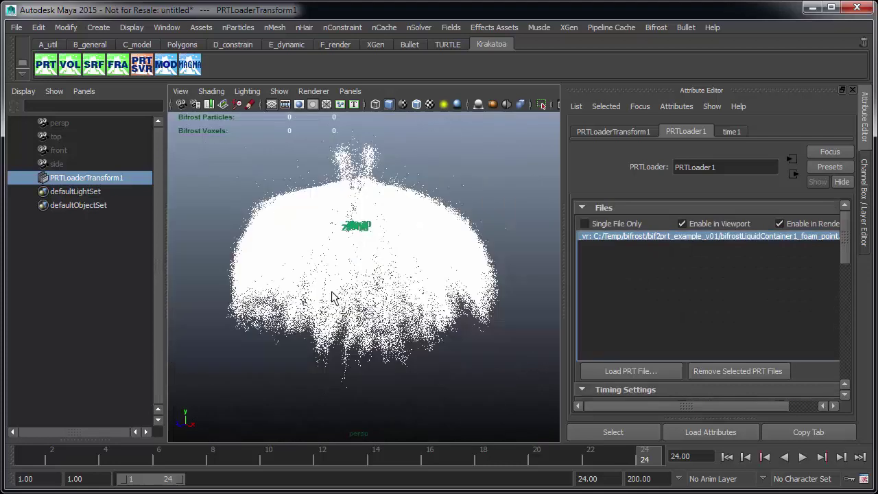
{"action": "scroll", "coordinate": [346, 285], "scroll_direction": "down", "scroll_amount": 6}
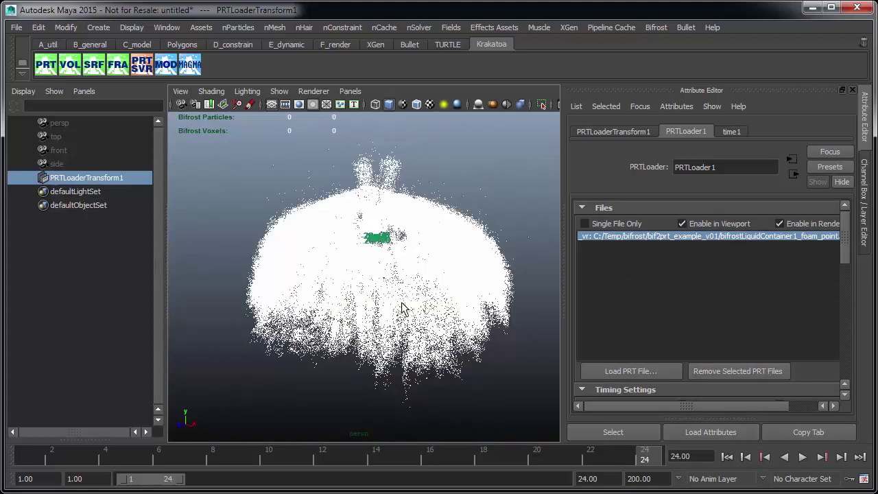
Render frame 18 with Krakatoa, check Render Settings, and view the 960 x 540 image at 1:1
{"action": "left_click_drag", "start_coordinate": [516, 466], "coordinate": [492, 461]}
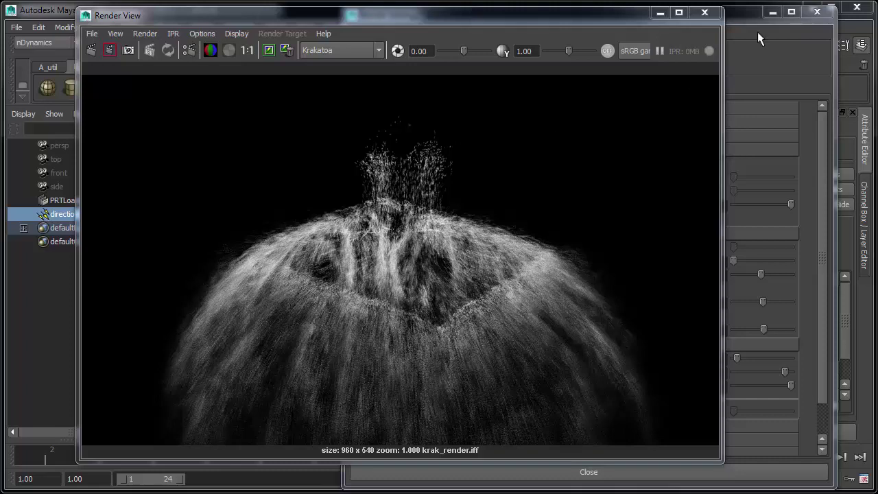
{"action": "left_click", "coordinate": [737, 15]}
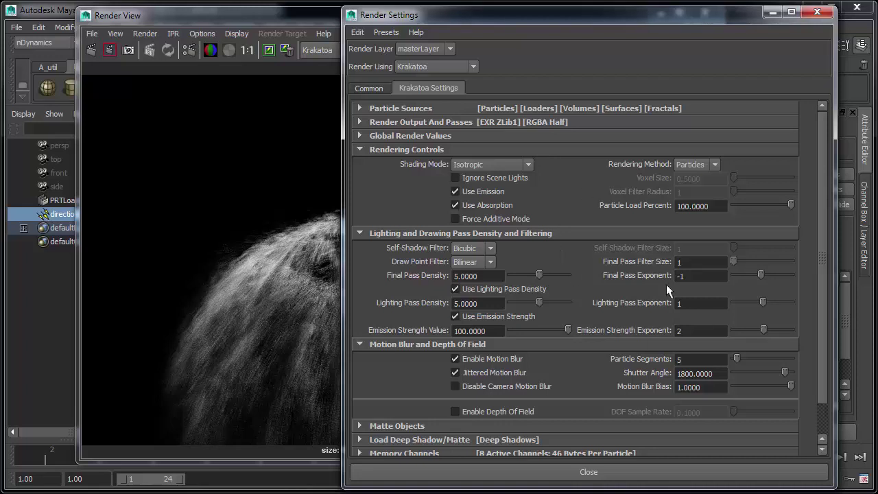
{"action": "left_click", "coordinate": [298, 17]}
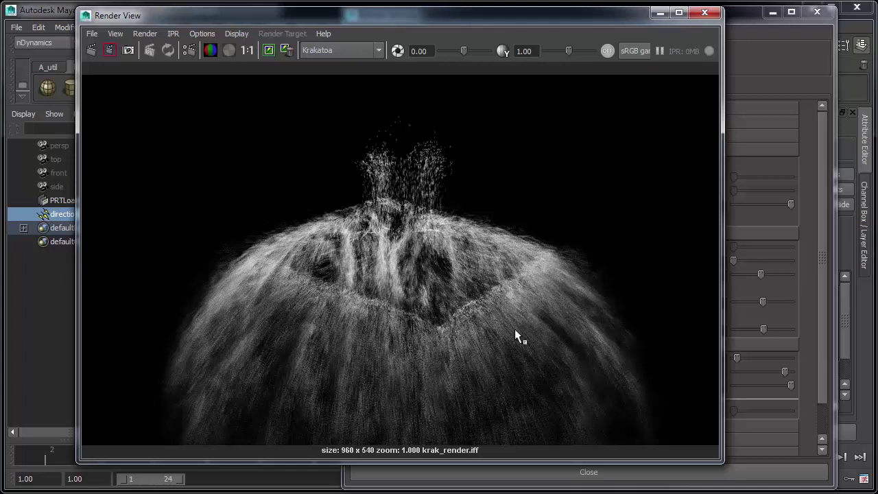
{"action": "scroll", "coordinate": [512, 331], "scroll_direction": "up", "scroll_amount": 3}
{"action": "scroll", "coordinate": [553, 372], "scroll_direction": "down", "scroll_amount": 3}
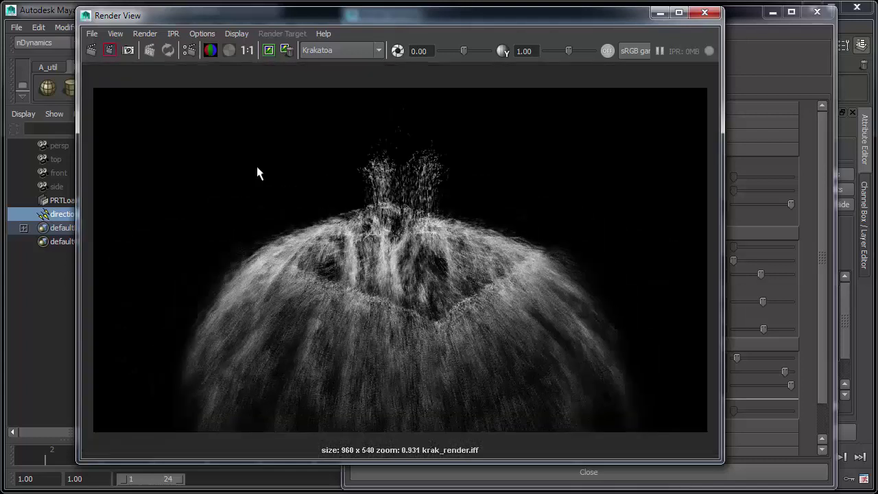
{"action": "left_click", "coordinate": [248, 50]}
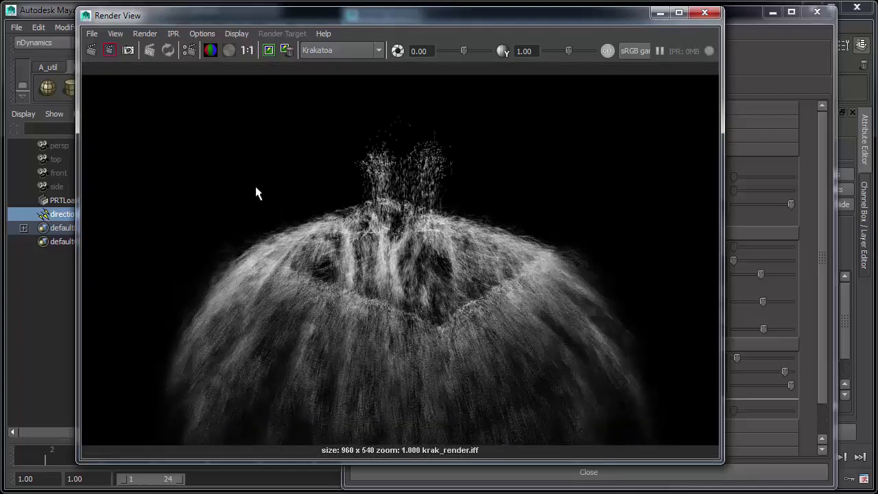